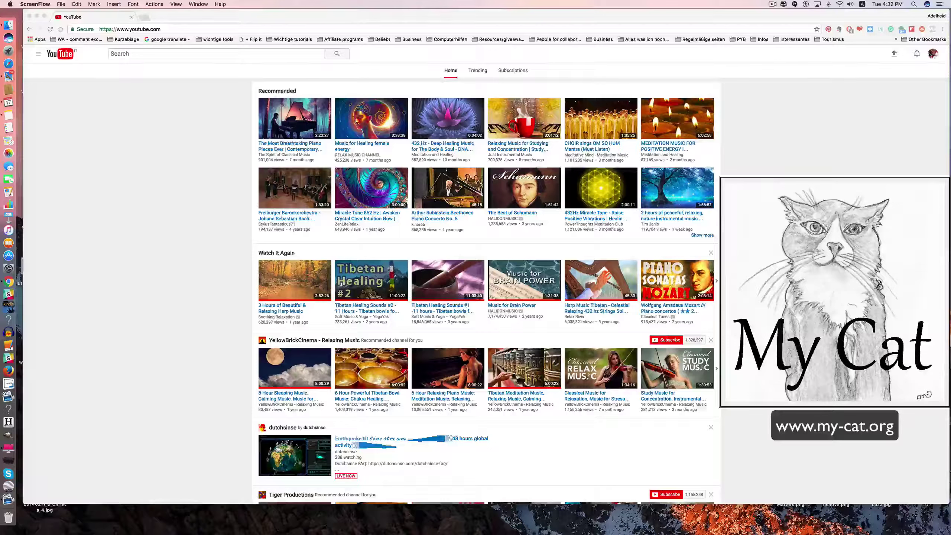
Go from the account menu to the channel's Creator Studio Live Streaming dashboard.
left_click(932, 55)
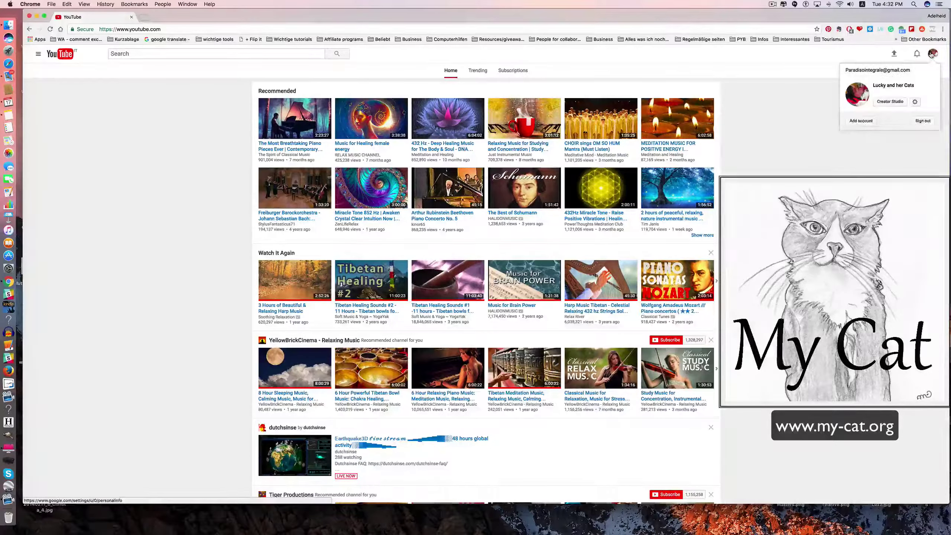
left_click(891, 101)
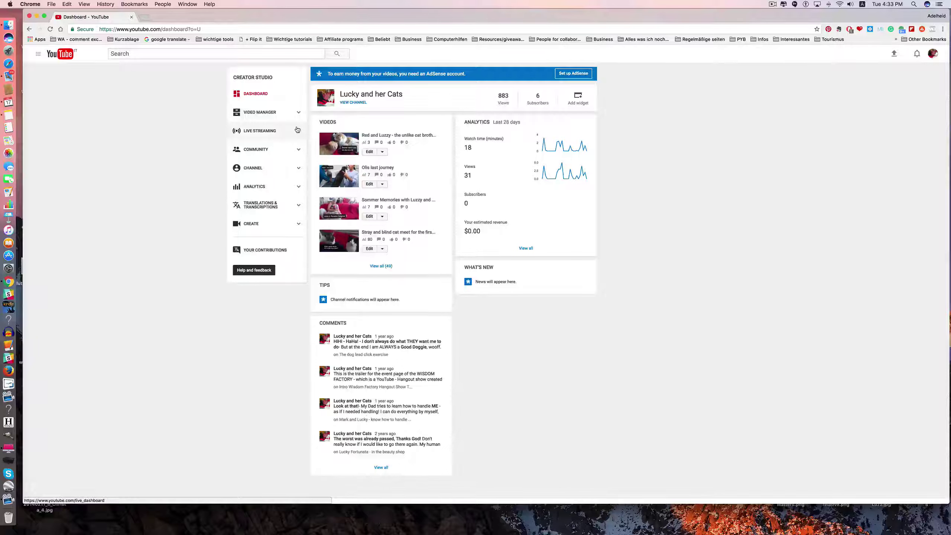
left_click(297, 130)
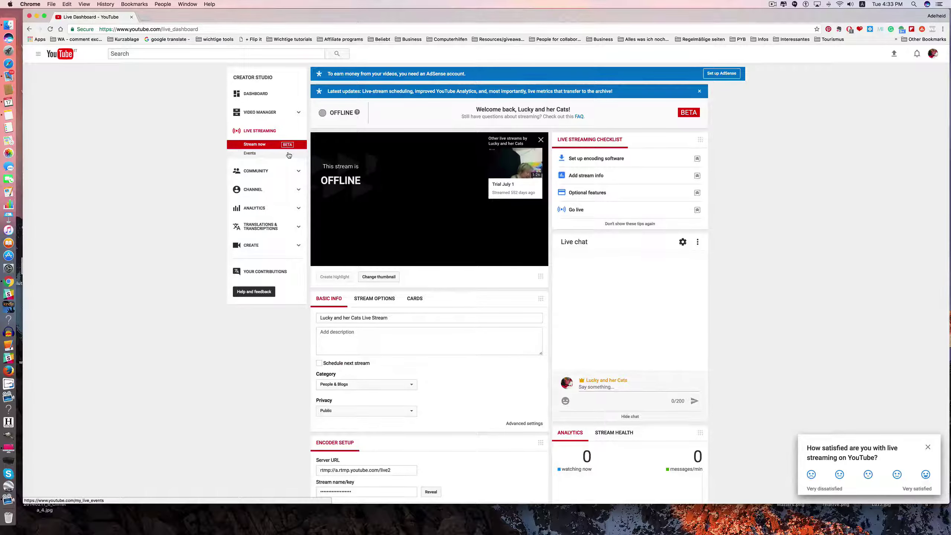
From the Live Streaming Events list, start a new live event and focus its title field.
left_click(250, 153)
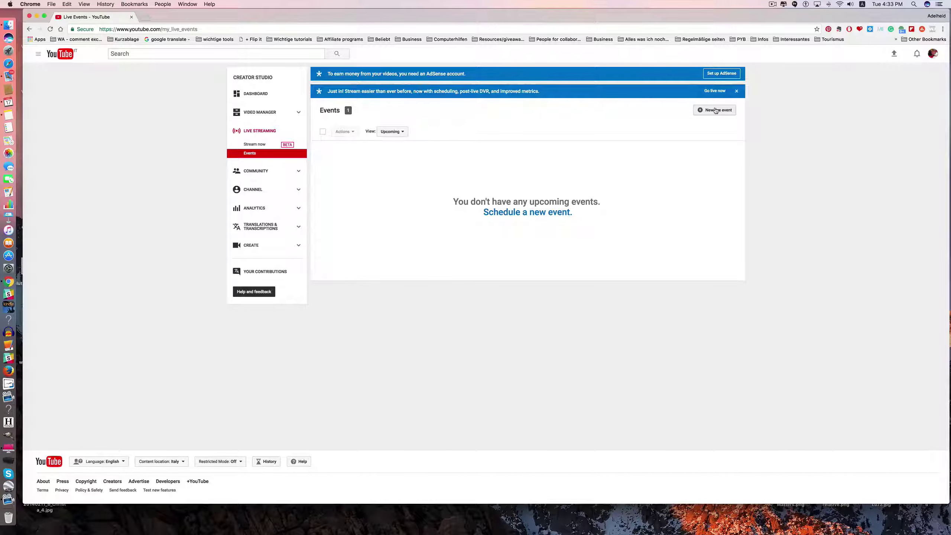
left_click(716, 109)
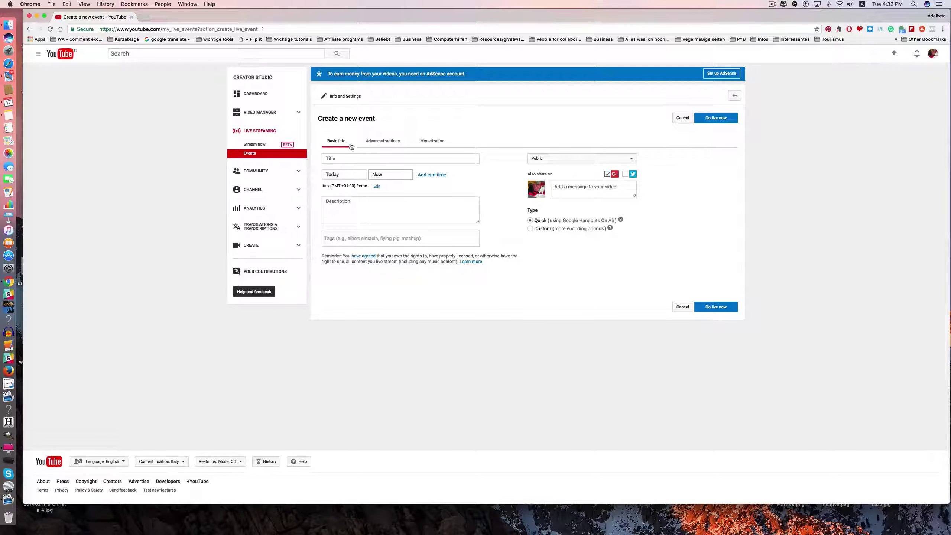
left_click(334, 158)
Title the new live event 'Trial' and keep its start time at Today, Now.
left_click(334, 159)
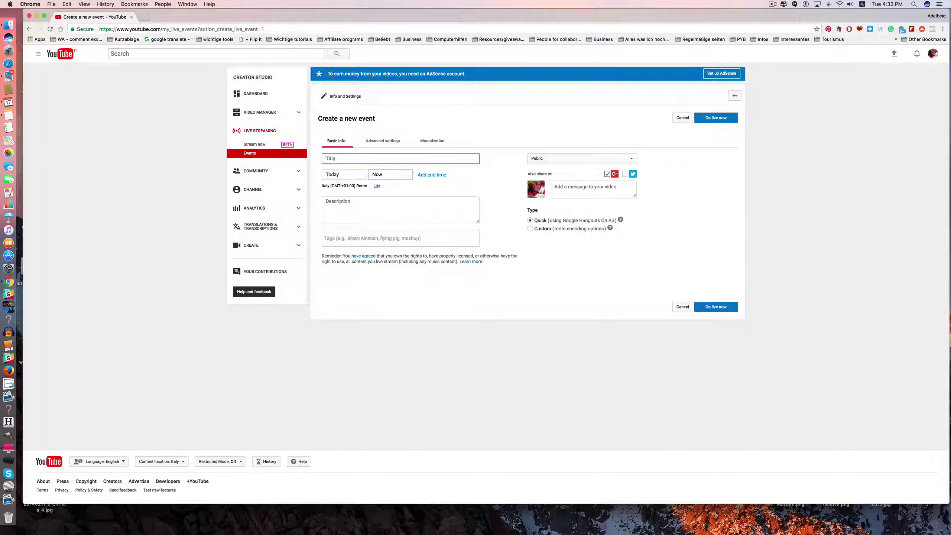
type("Tro")
type("ial")
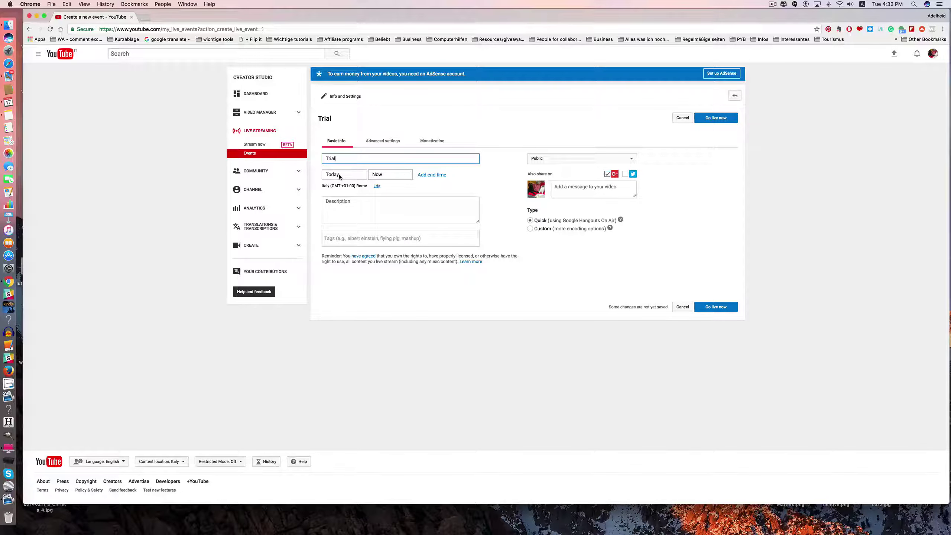
left_click(383, 175)
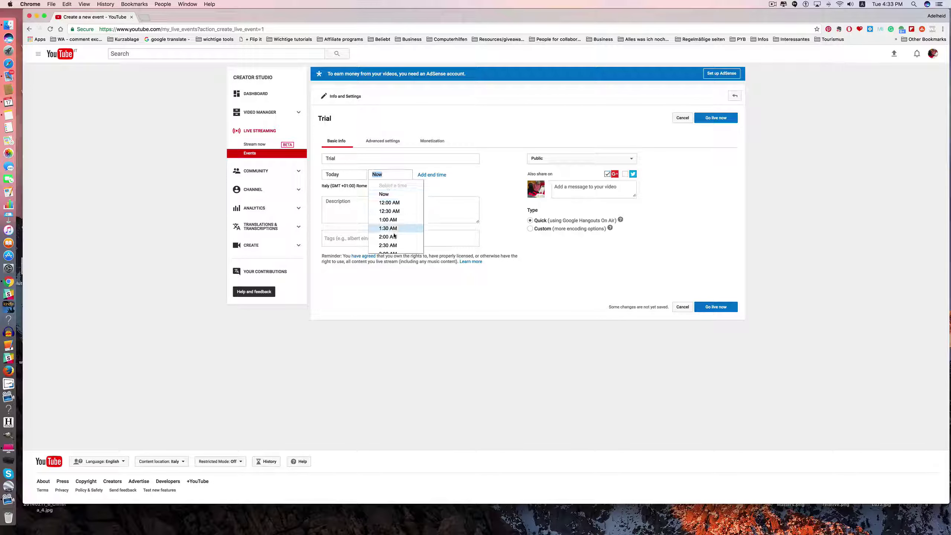
scroll(393, 240, "down", 2)
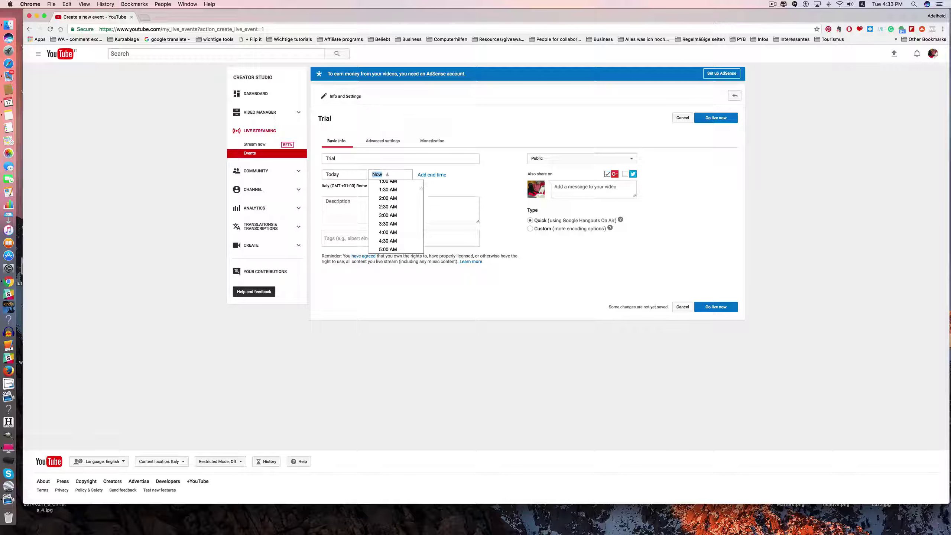
left_click(334, 203)
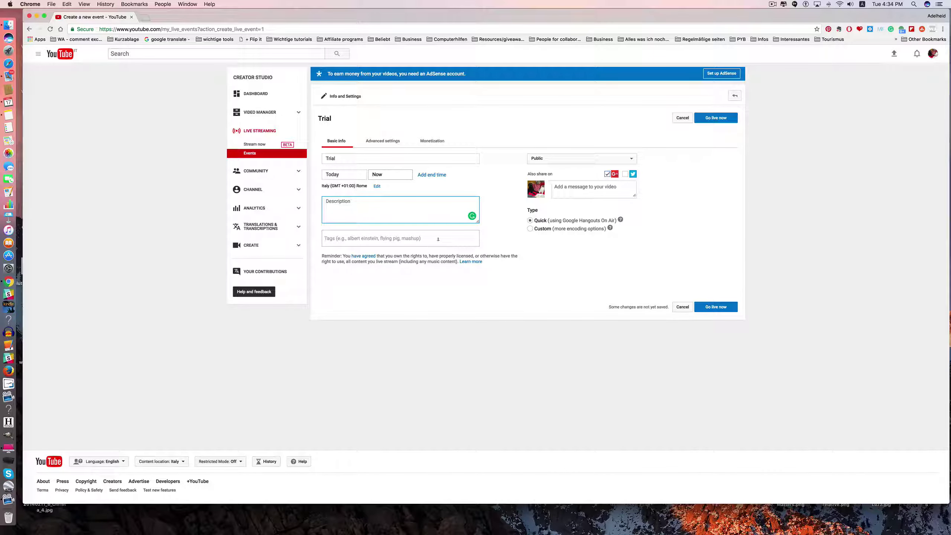
Set the Trial event's privacy to Unlisted, save it, and choose Go live now.
left_click(629, 158)
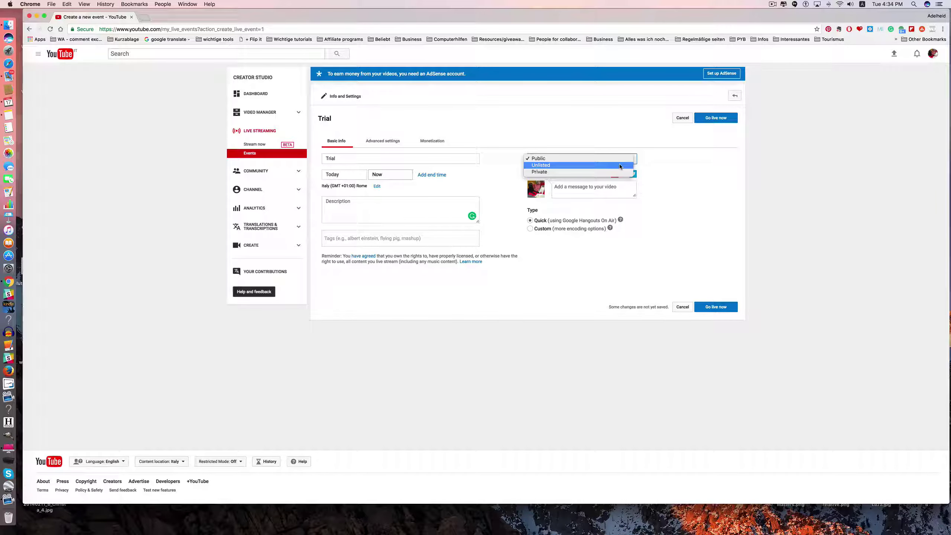
left_click(620, 165)
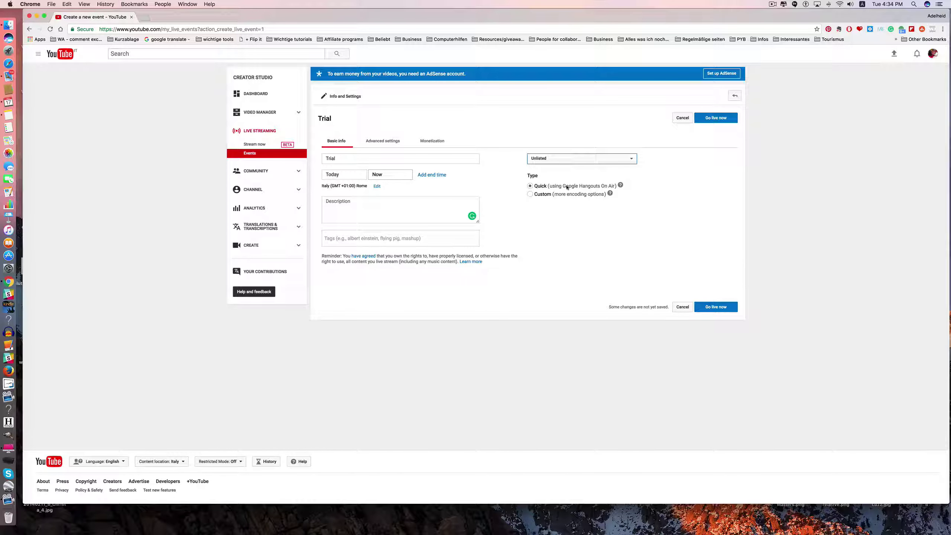
left_click(632, 196)
left_click(711, 118)
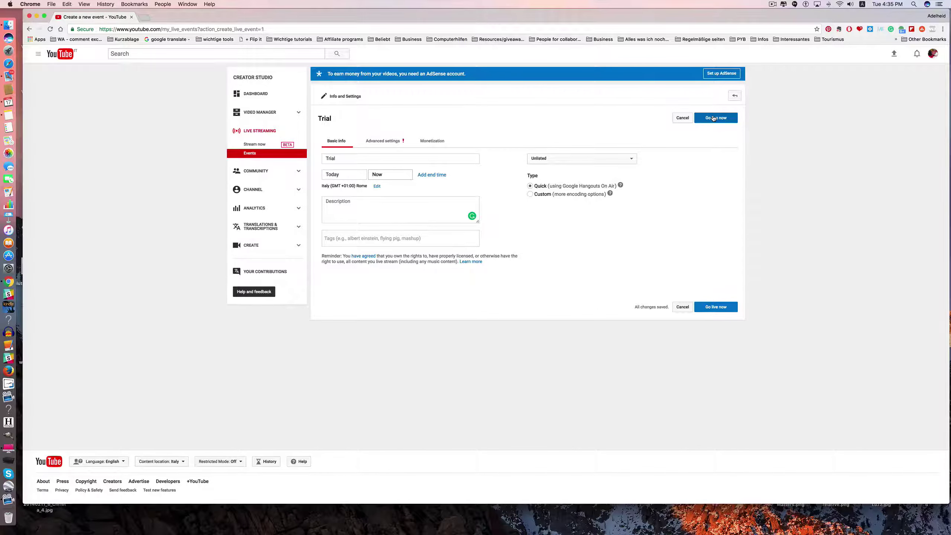
left_click(714, 118)
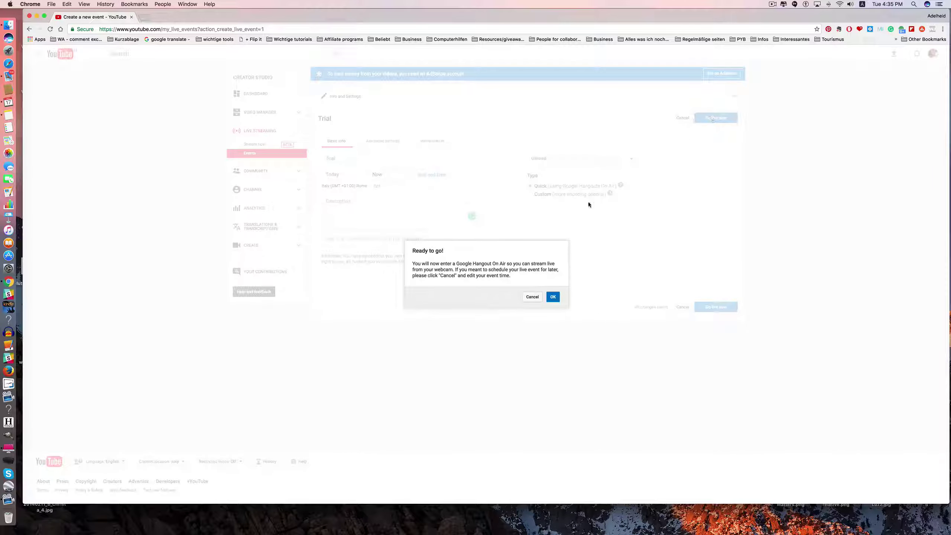
Enter the Trial Hangout On Air and show the invite panel with its permanent link.
left_click(553, 297)
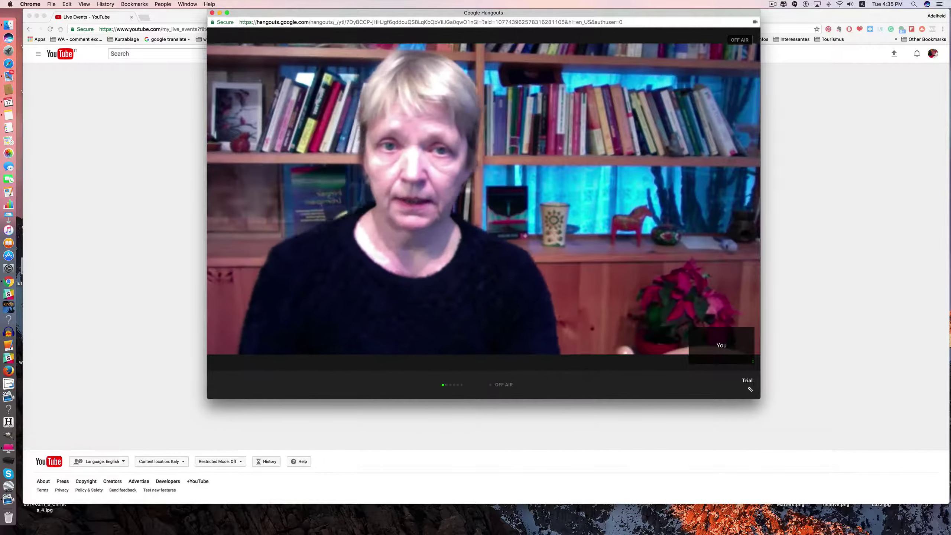
mouse_move(530, 131)
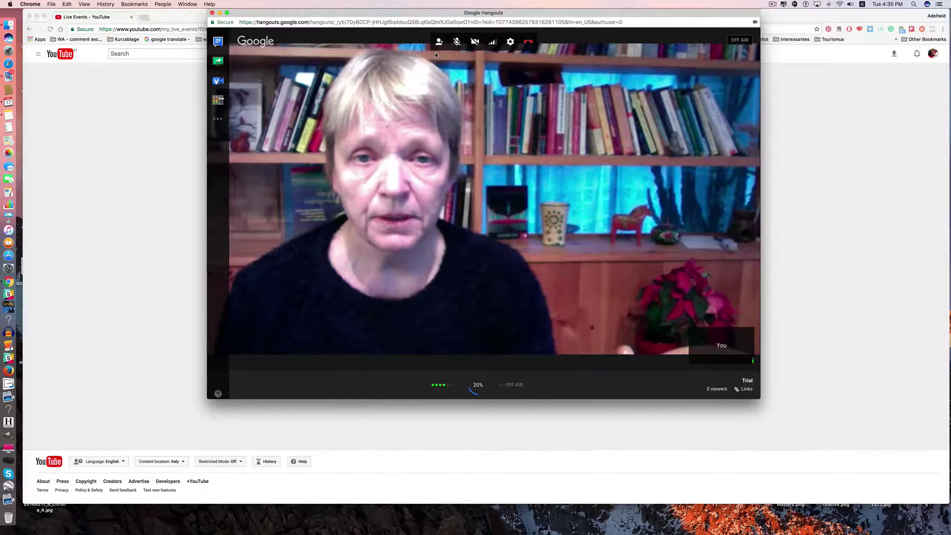
left_click(437, 42)
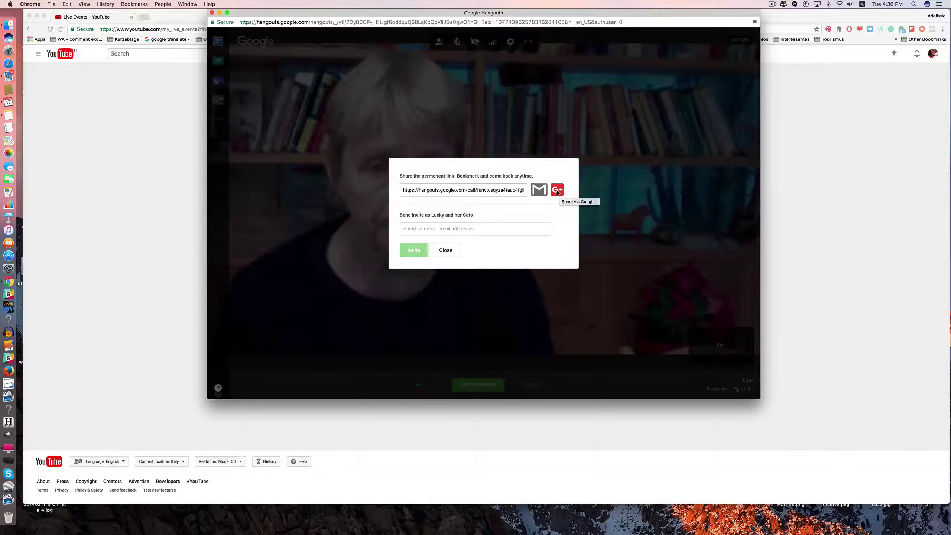
left_click(475, 190)
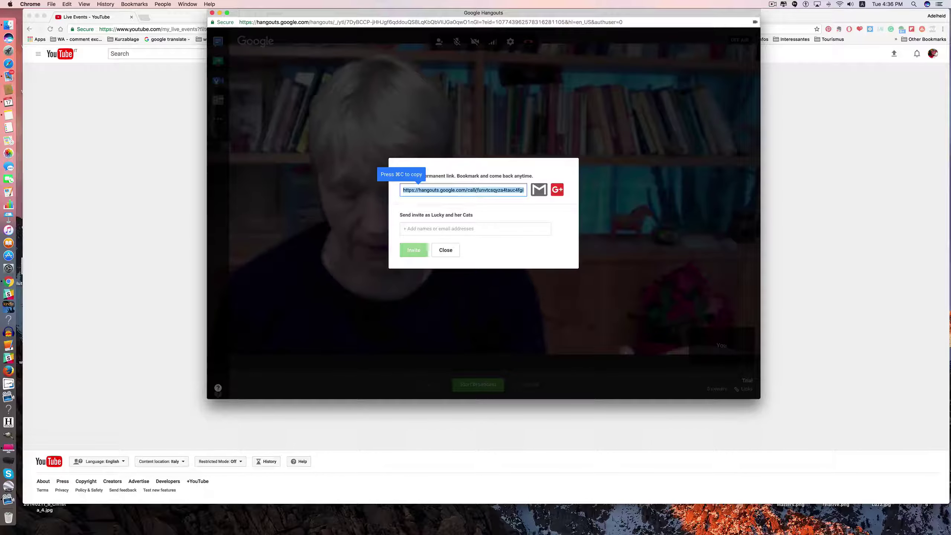
key("super+c")
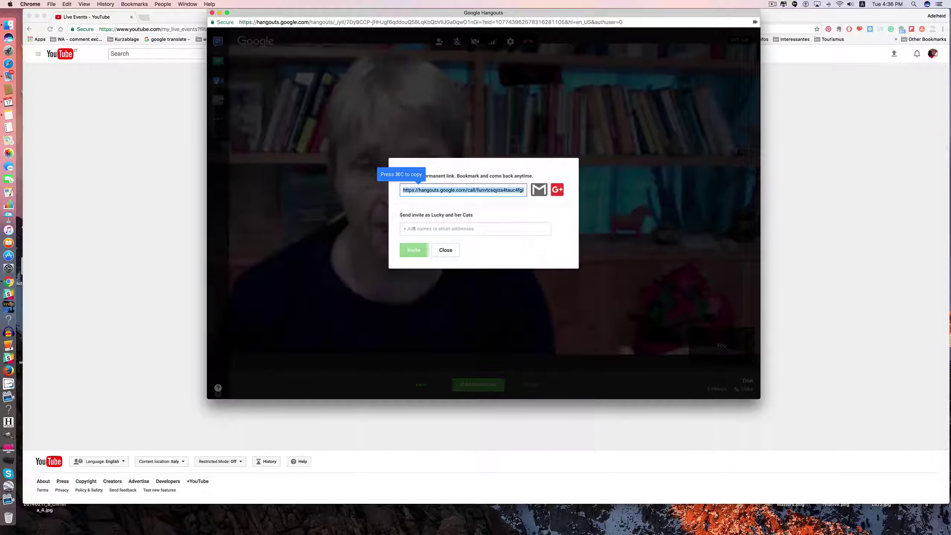
left_click(414, 229)
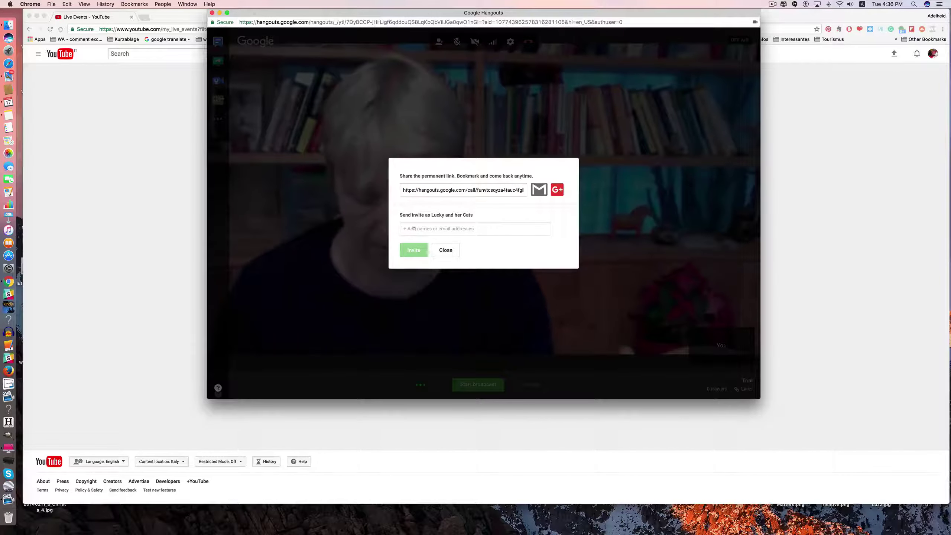
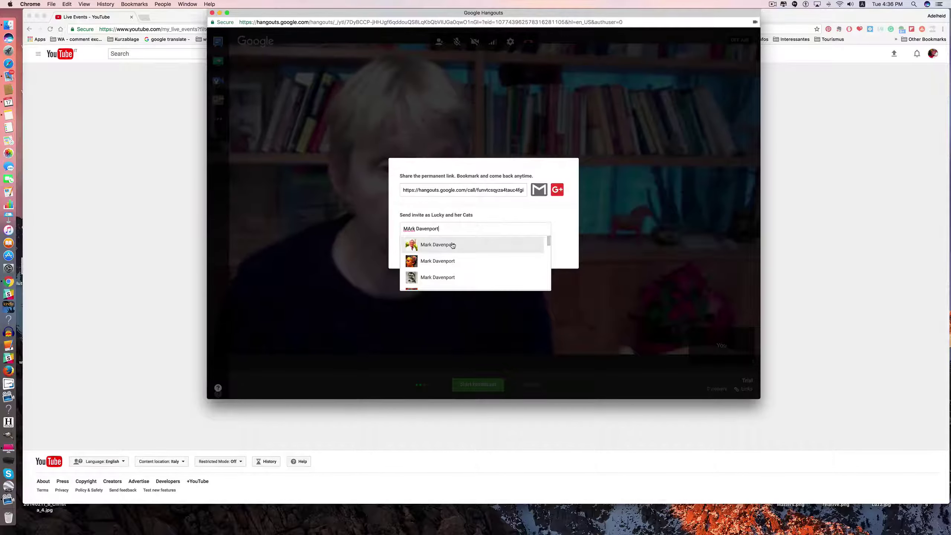
left_click(453, 245)
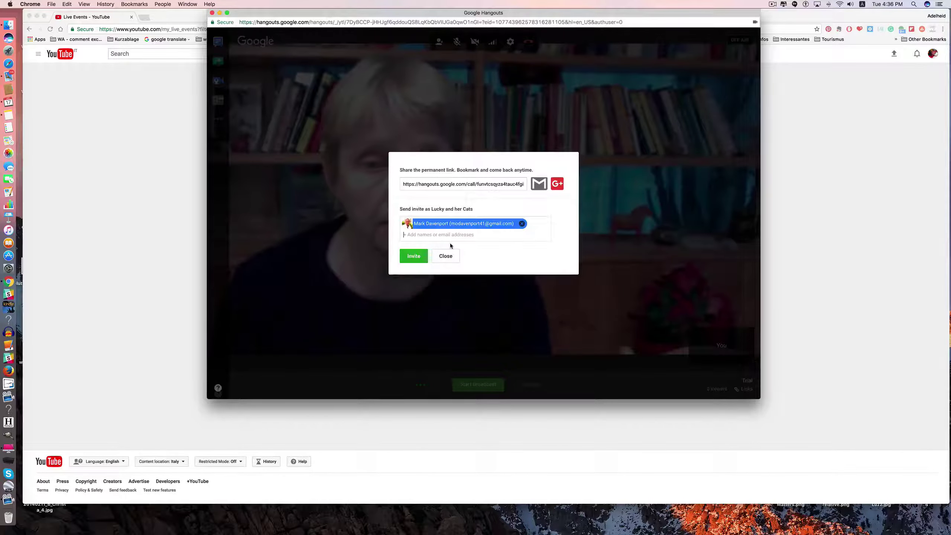
left_click(411, 256)
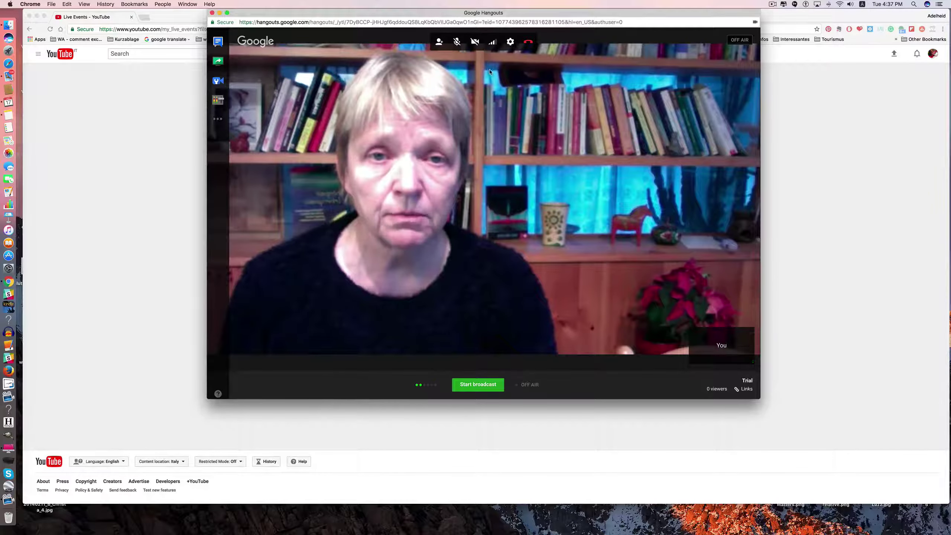
Mute and unmute the microphone, then turn the camera off and on again.
left_click(455, 42)
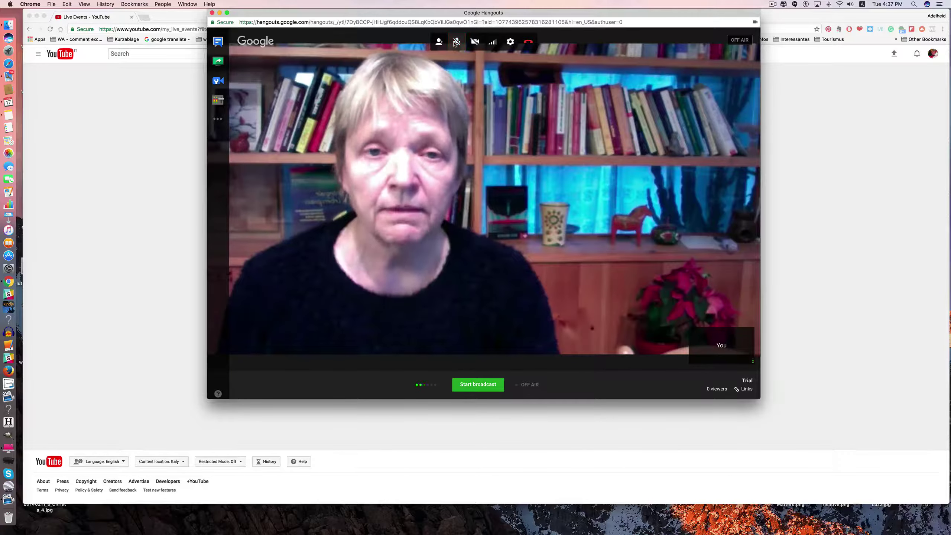
left_click(455, 42)
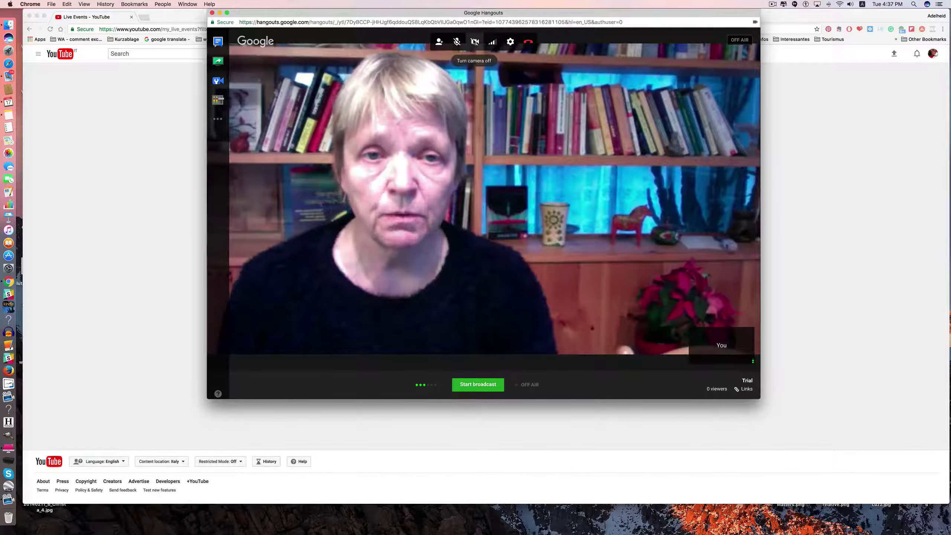
left_click(474, 41)
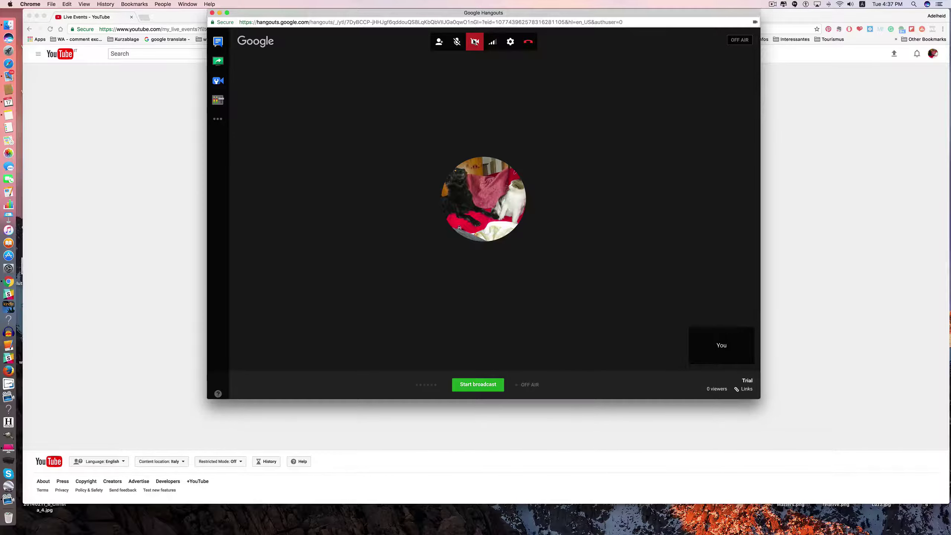
left_click(474, 42)
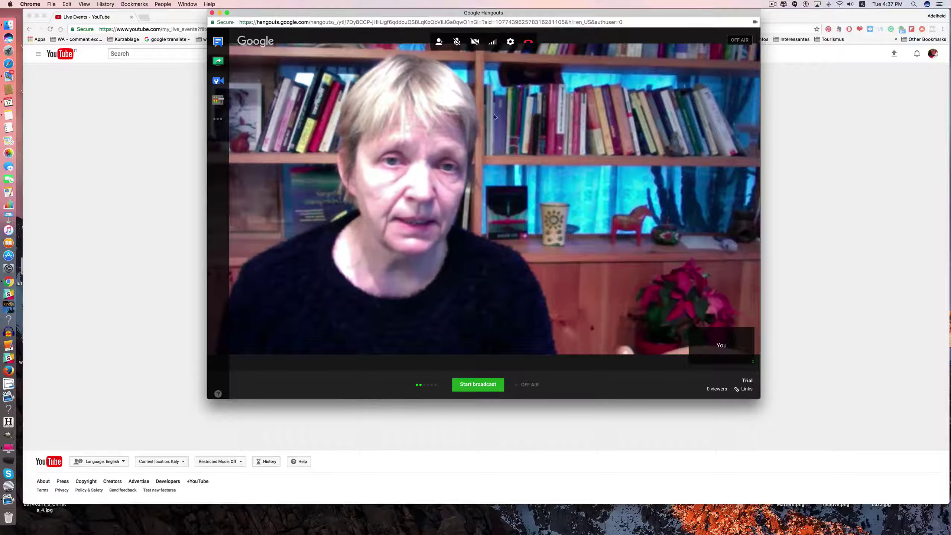
Lower video bandwidth to Low, then raise it to Auto HD.
left_click(492, 42)
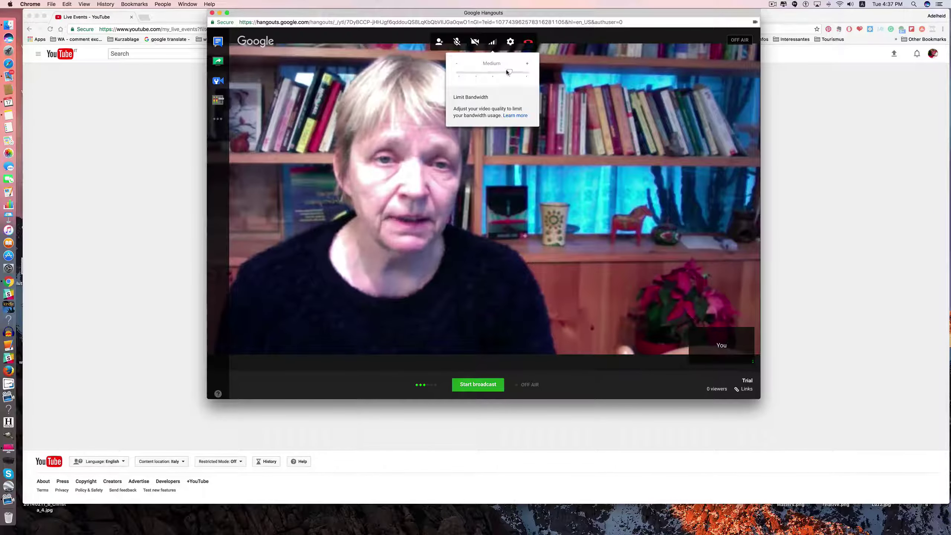
left_click_drag(506, 72, 491, 72)
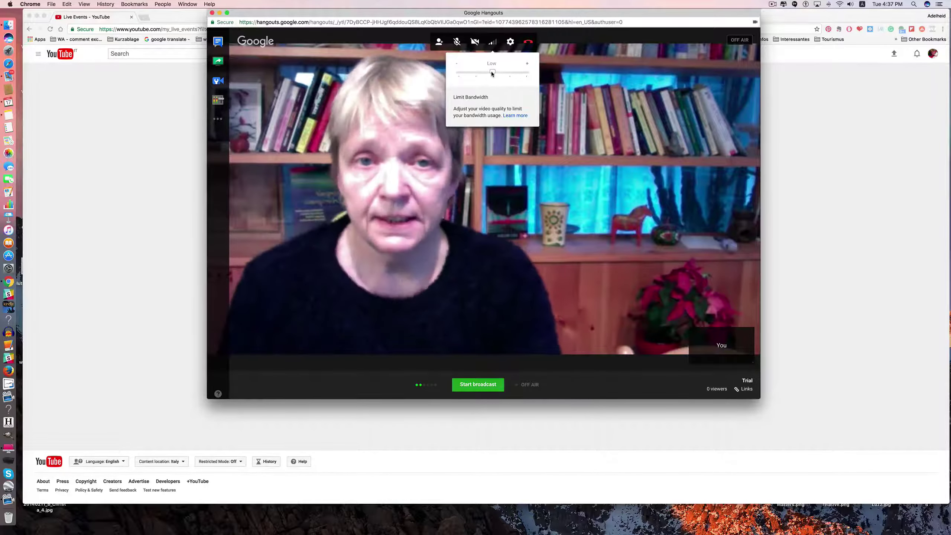
left_click_drag(492, 72, 526, 72)
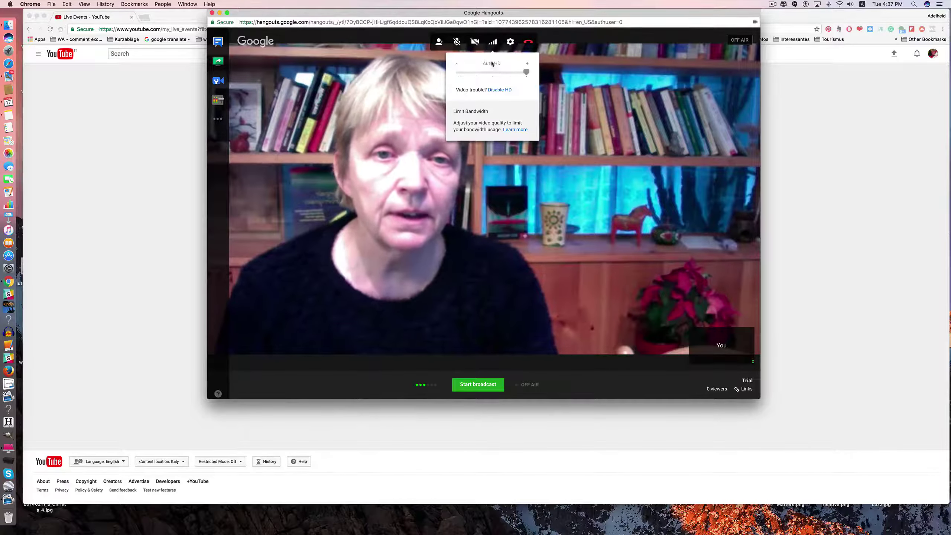
left_click(419, 91)
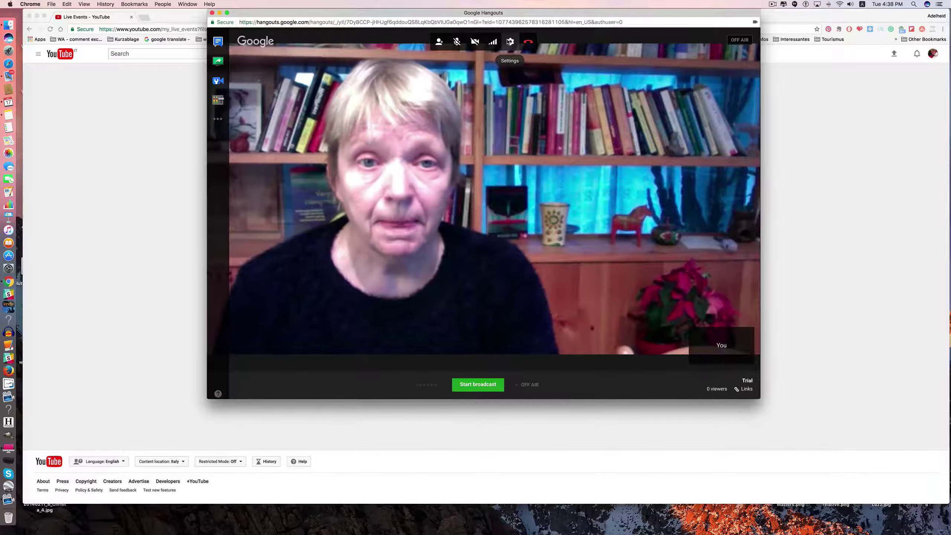
In Settings, keep the camera, choose the MiC microphone, keep Voice audio mode, and save.
left_click(510, 41)
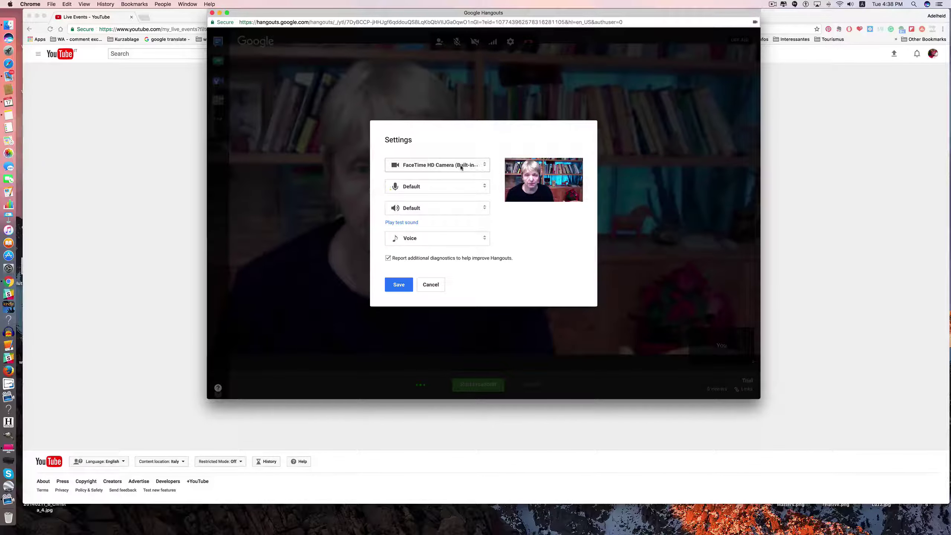
left_click(484, 165)
left_click(482, 165)
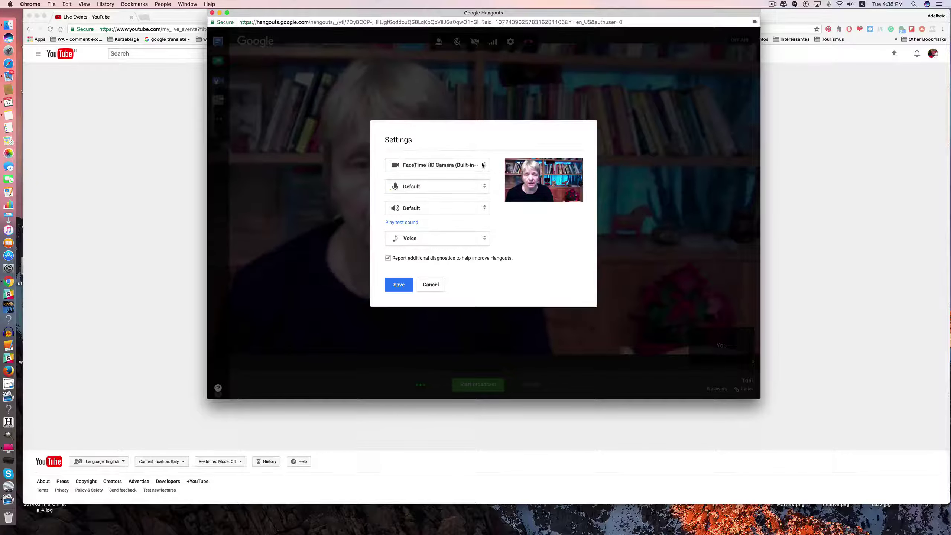
left_click(482, 187)
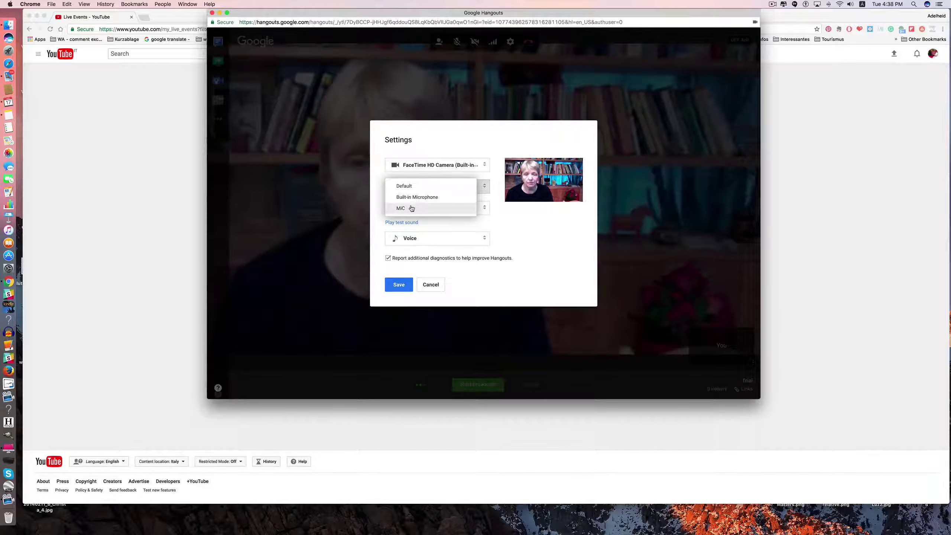
left_click(410, 209)
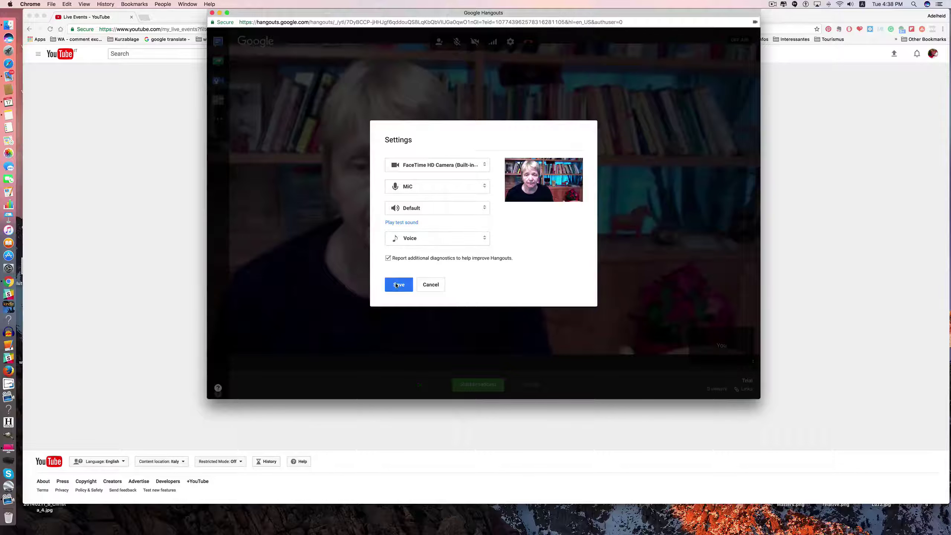
left_click(483, 238)
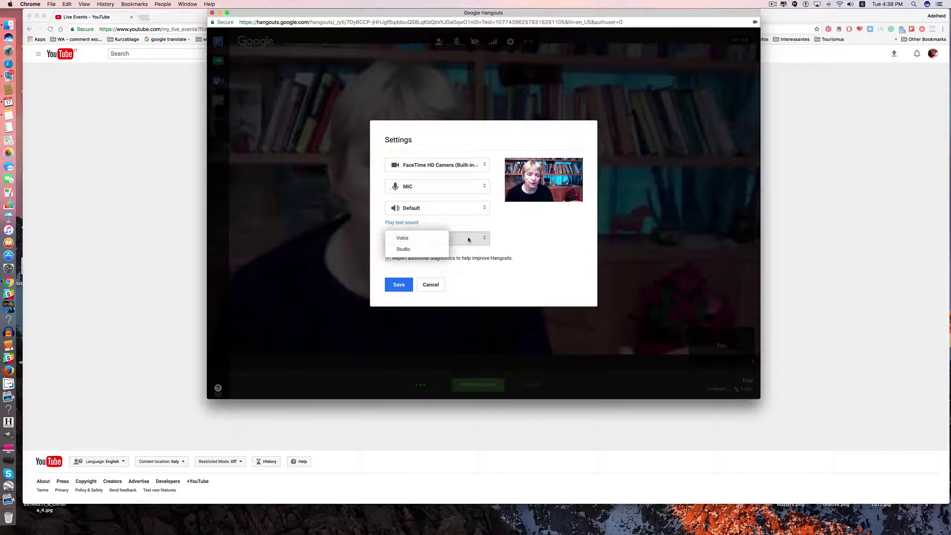
left_click(402, 237)
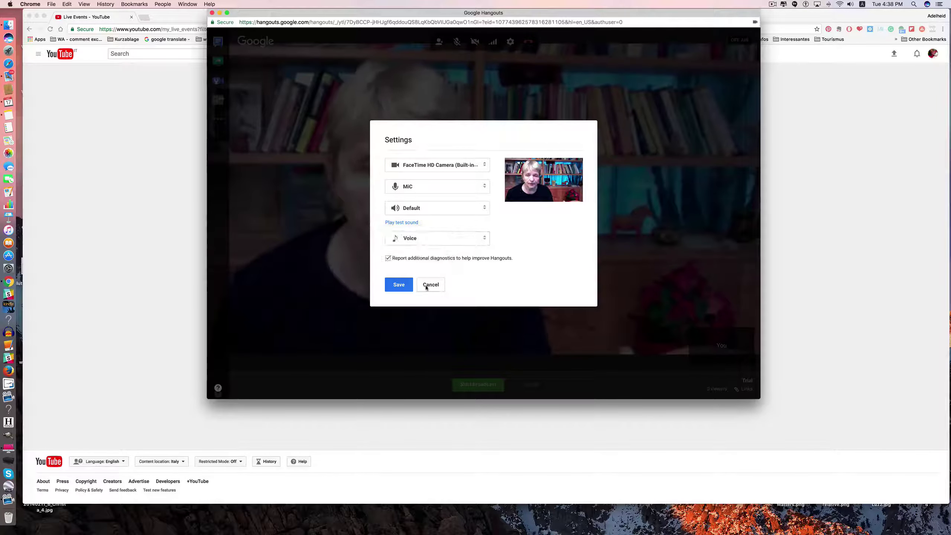
left_click(396, 283)
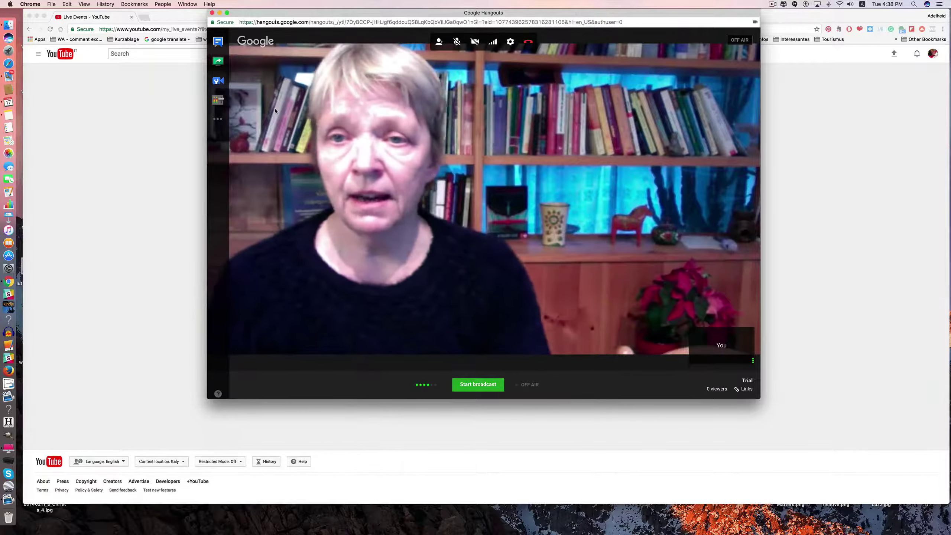
Open group chat, share the entire screen, then stop sharing to return to the webcam.
left_click(217, 42)
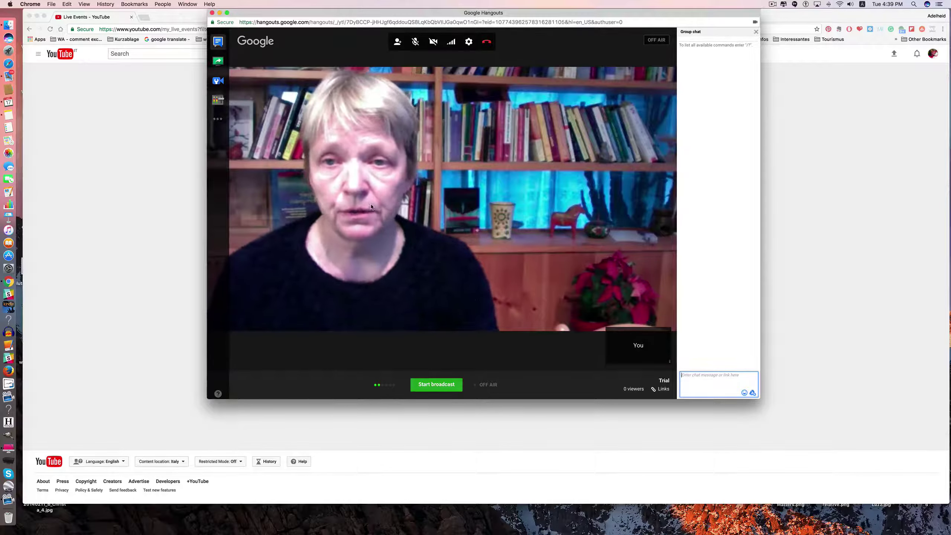
left_click(218, 62)
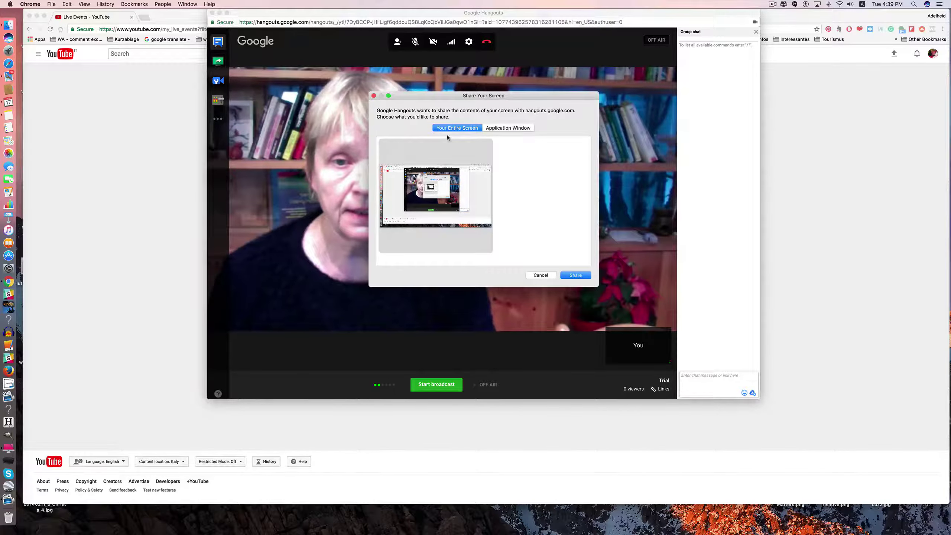
left_click(575, 276)
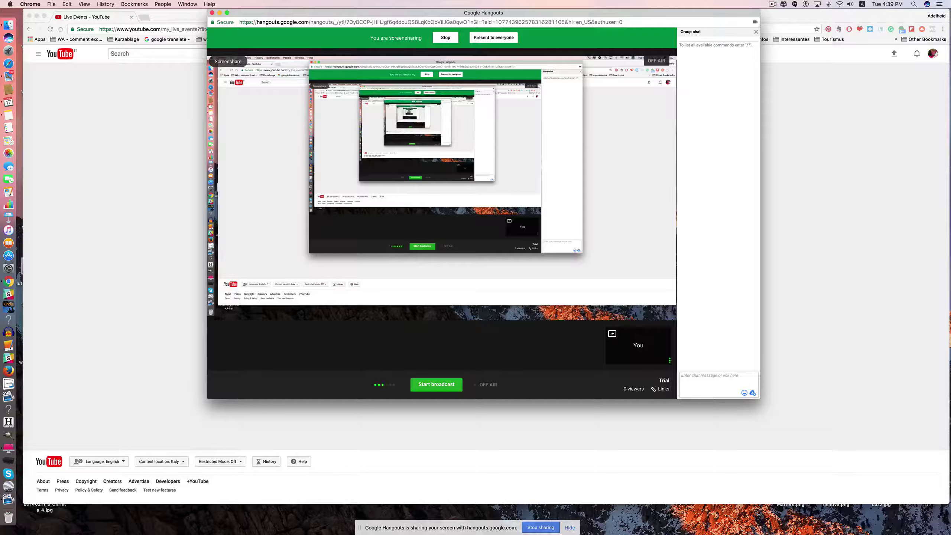
mouse_move(665, 214)
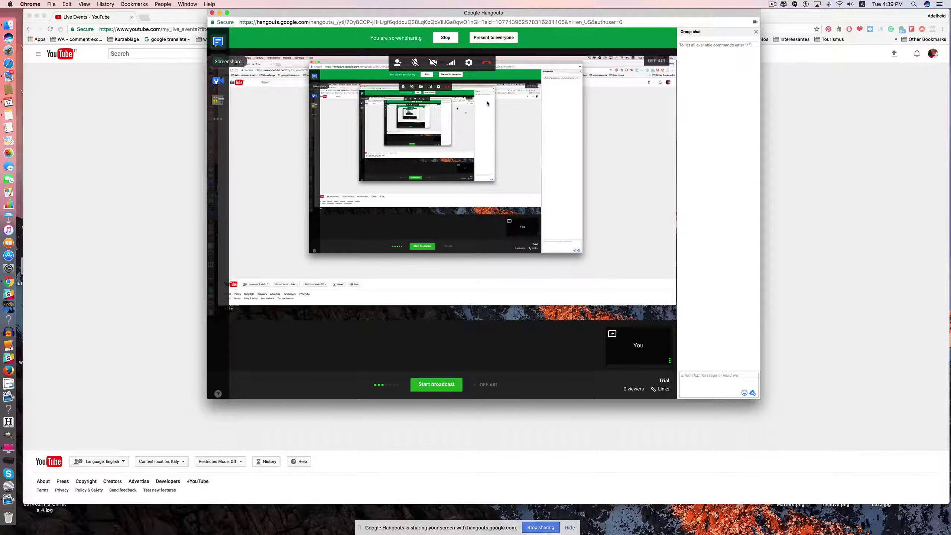
left_click(443, 38)
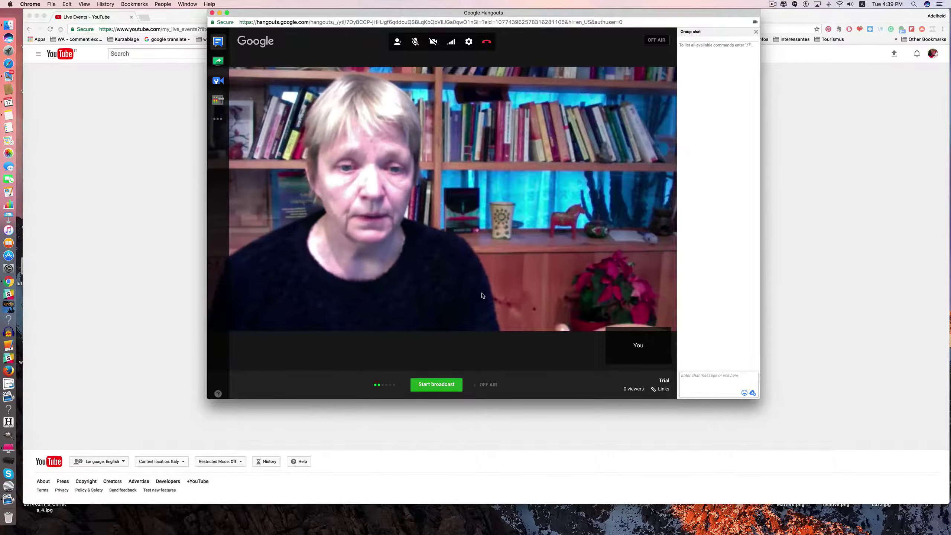
Start the Trial broadcast and confirm going live on YouTube.
left_click(432, 385)
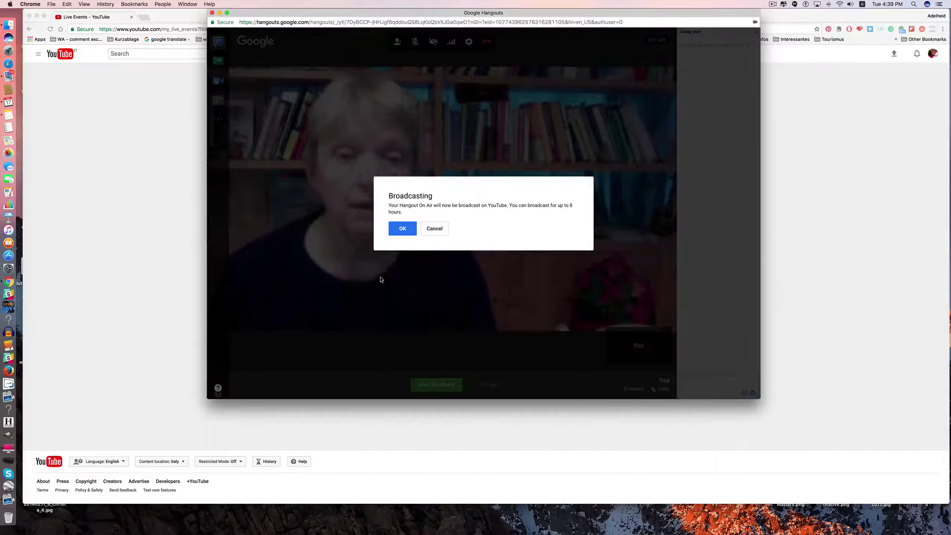
left_click(401, 231)
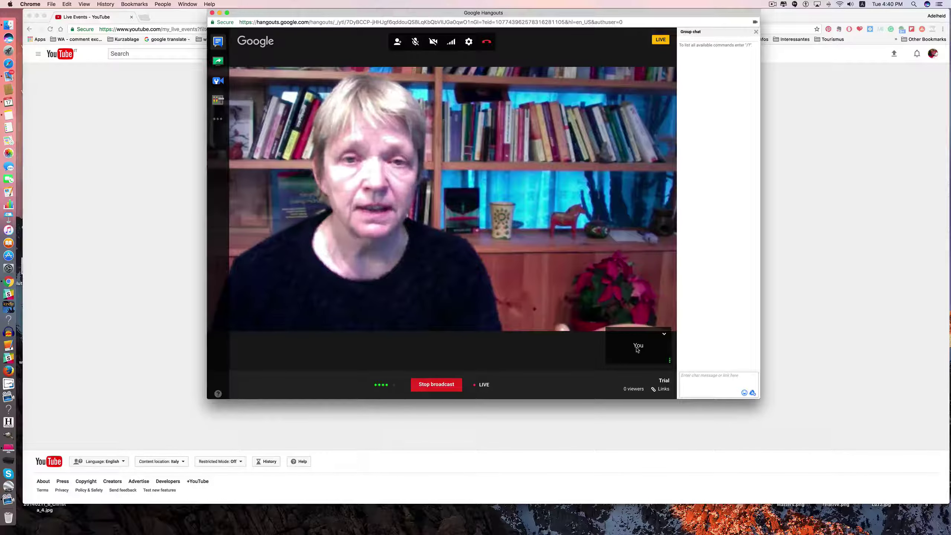
Select the You thumbnail and stop the Trial broadcast.
left_click(637, 350)
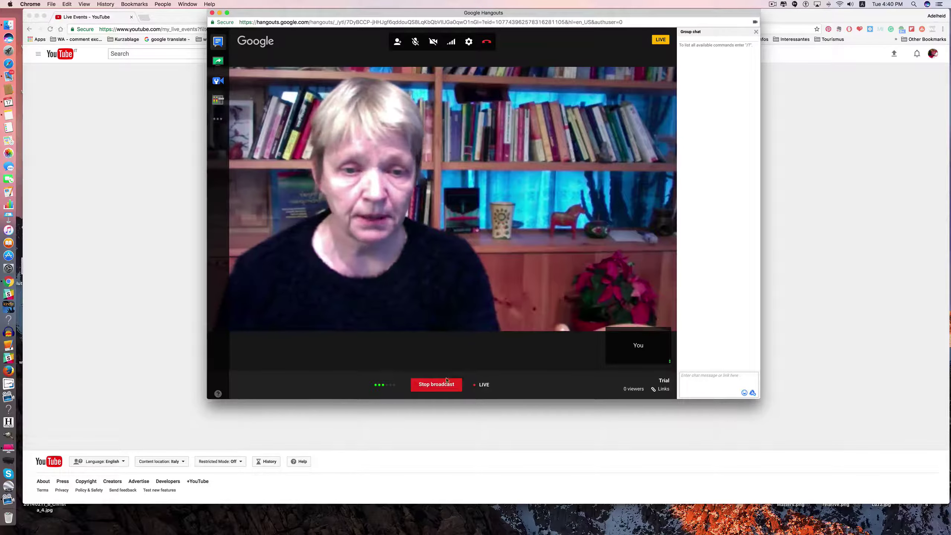
left_click(430, 386)
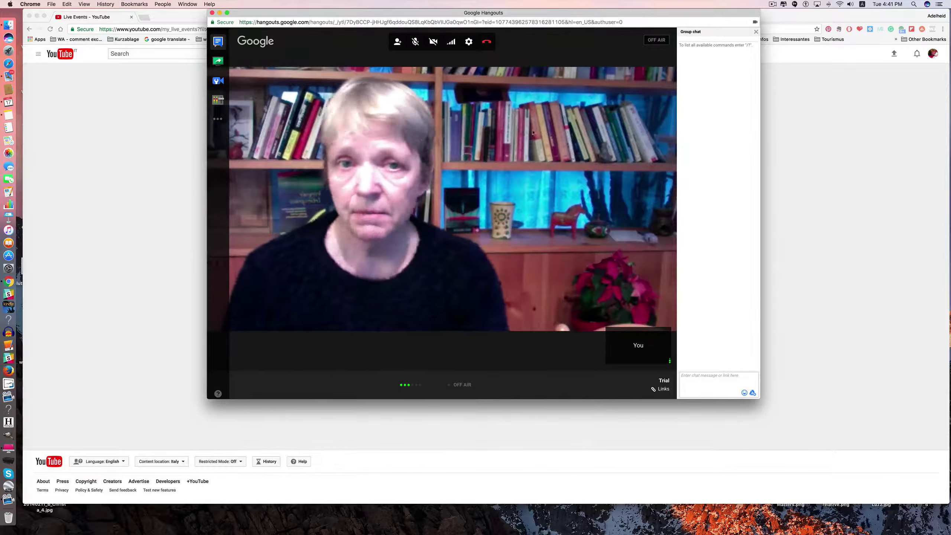
Leave the hangout call and dismiss the 'Hangout On Air is now over' notice.
left_click(484, 44)
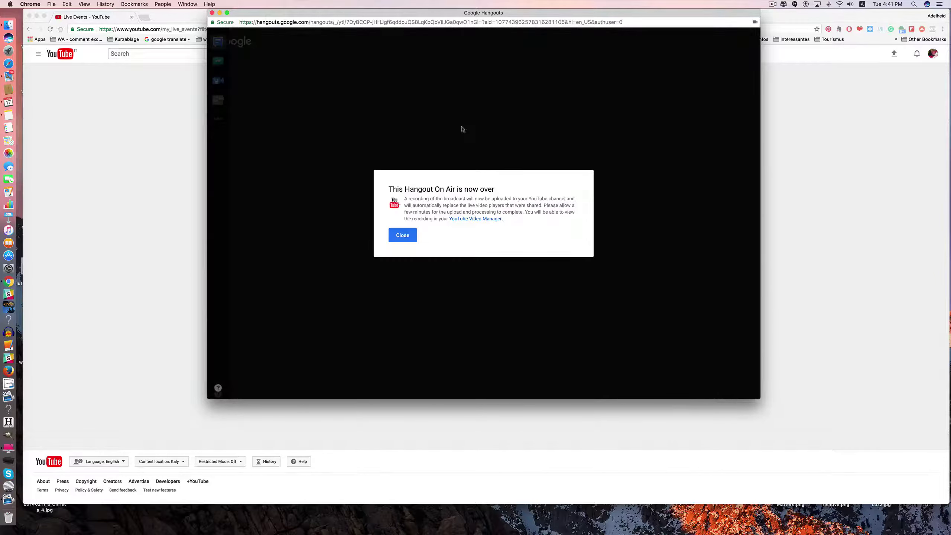
left_click(401, 236)
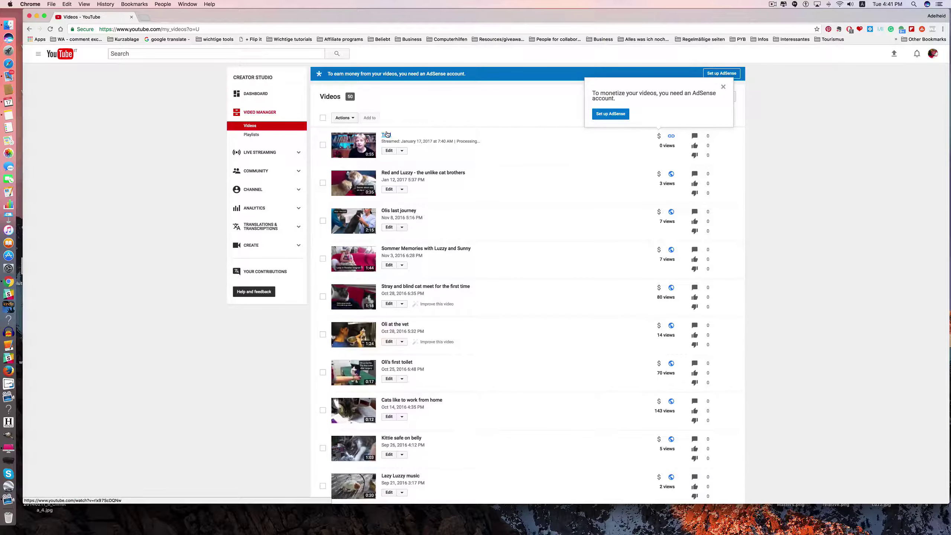
Open the Trial recording's watch page, select its web address, then open the account menu.
left_click(387, 134)
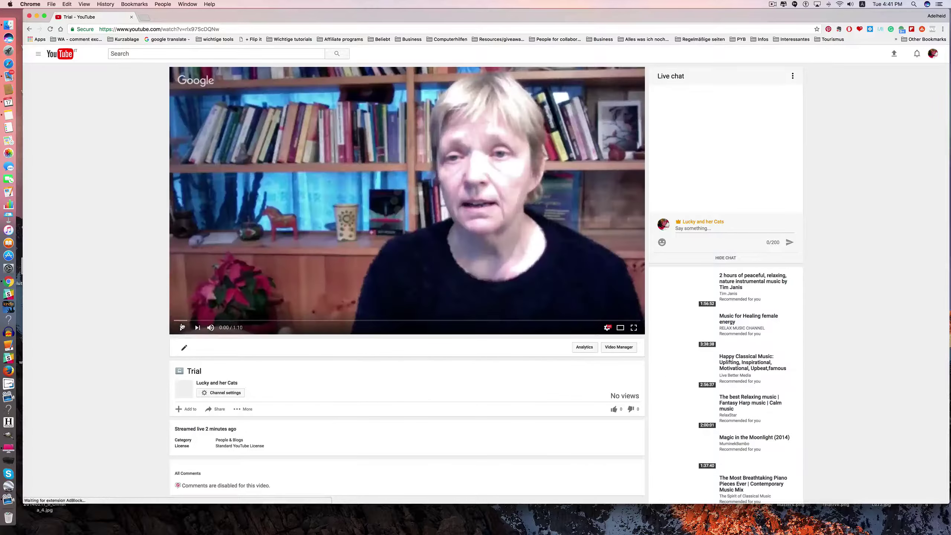
left_click(226, 29)
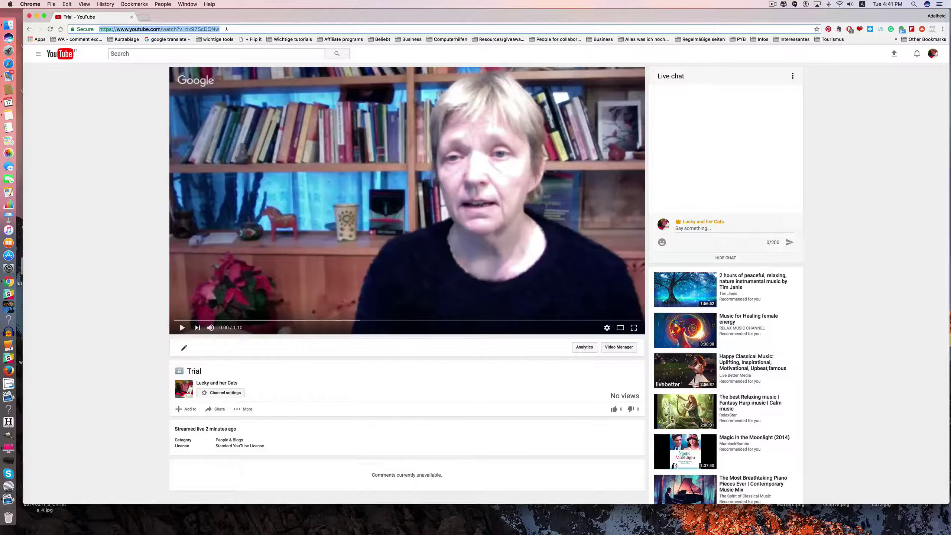
scroll(118, 208, "down", 3)
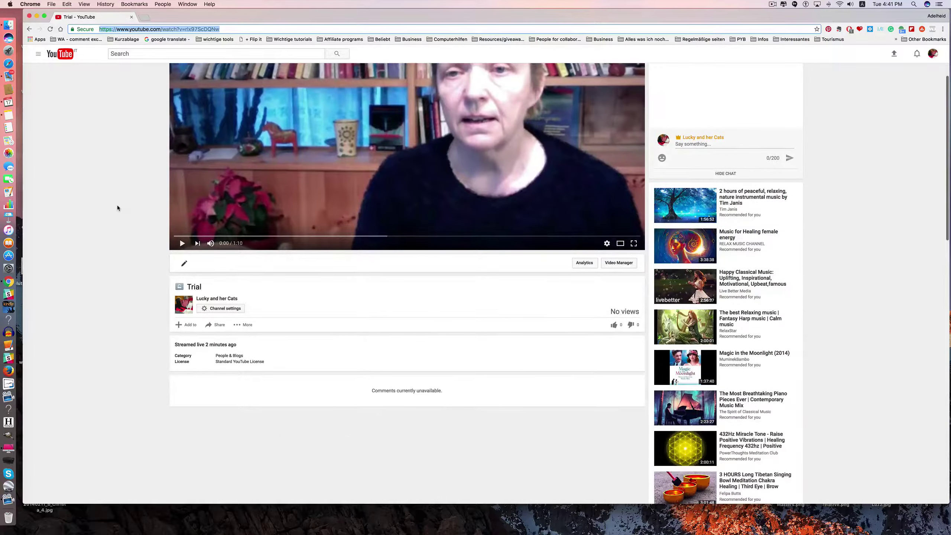
scroll(117, 208, "up", 3)
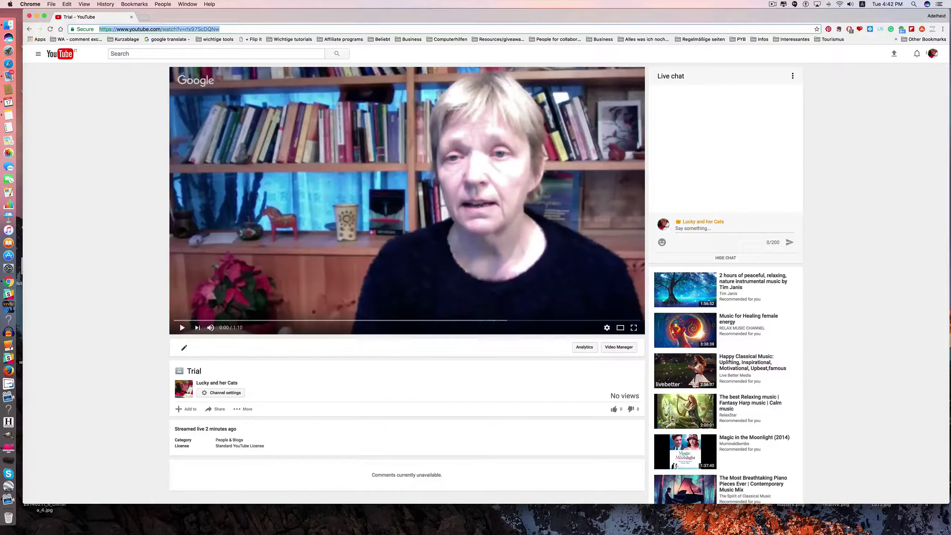
left_click(931, 53)
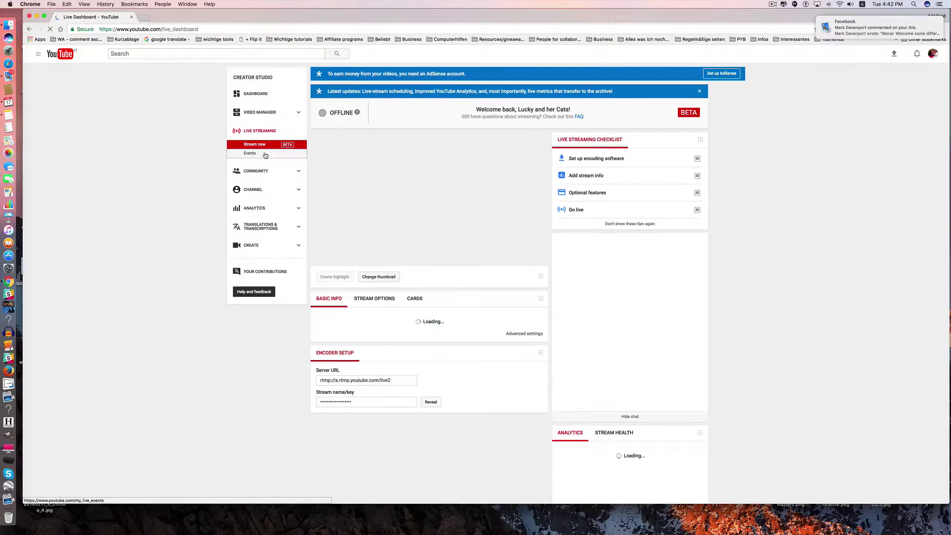
Start a new live event from the Events list and enter the title 'Trial 2'.
left_click(265, 154)
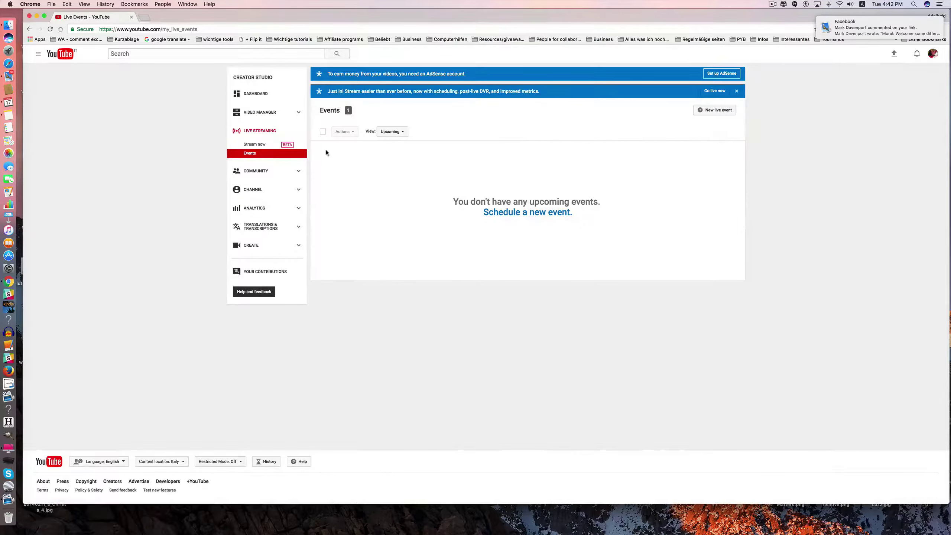
left_click(716, 110)
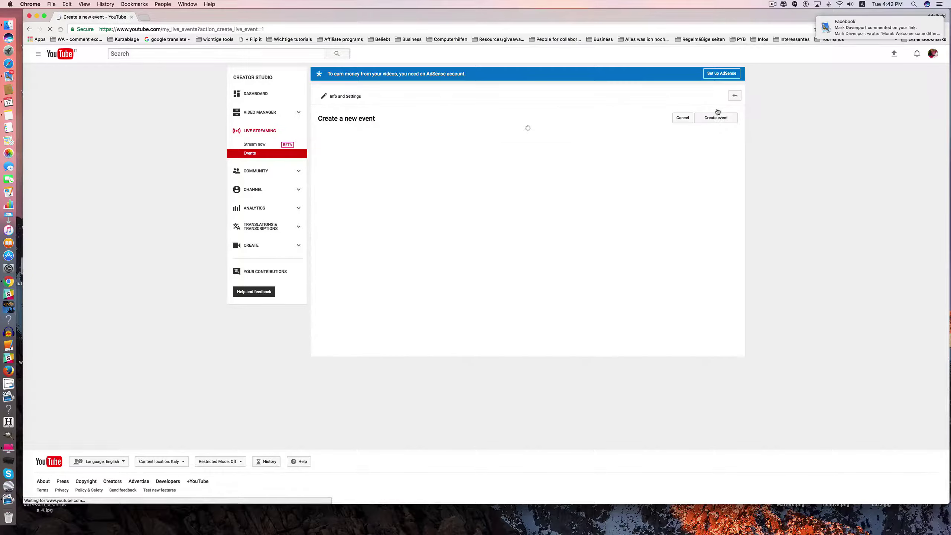
left_click(341, 159)
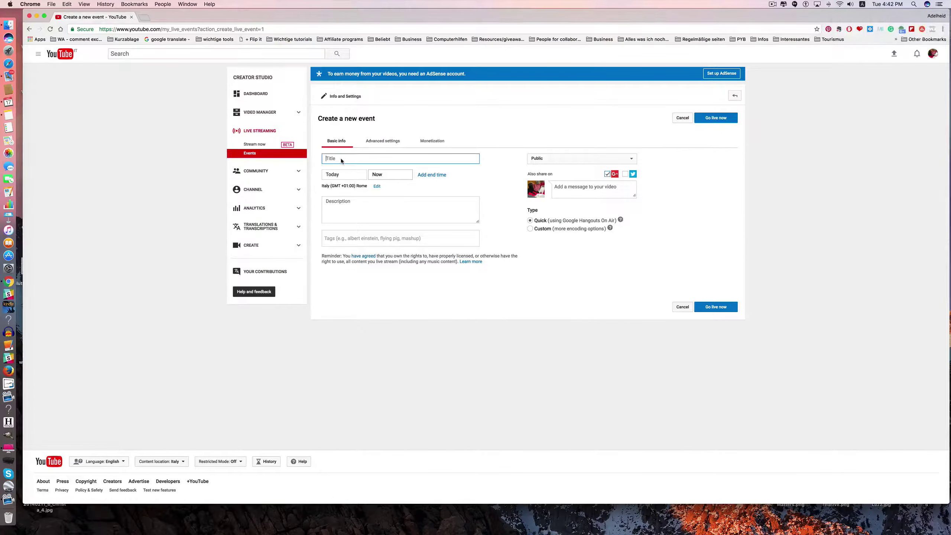
type("Trial 2")
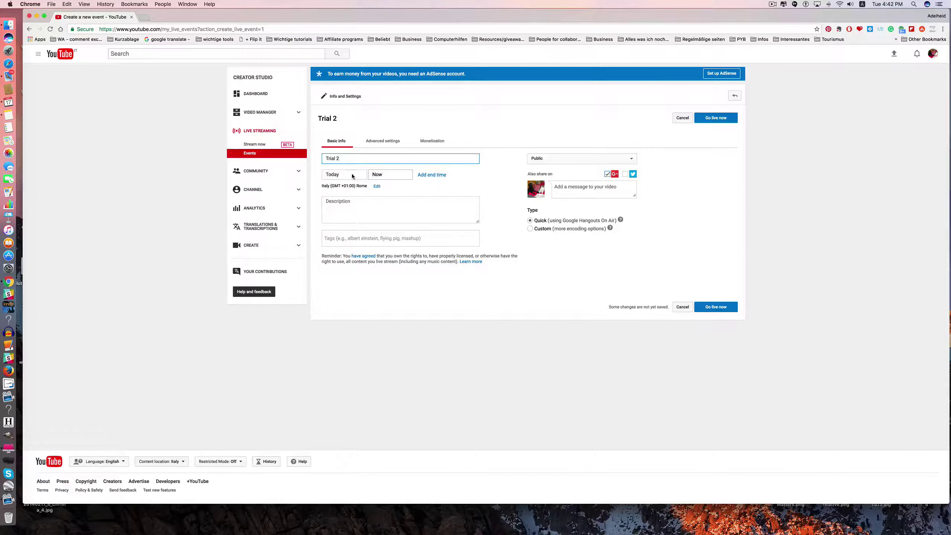
Set the start time to 10:30 PM and create the Trial 2 event, retrying the save.
left_click(382, 174)
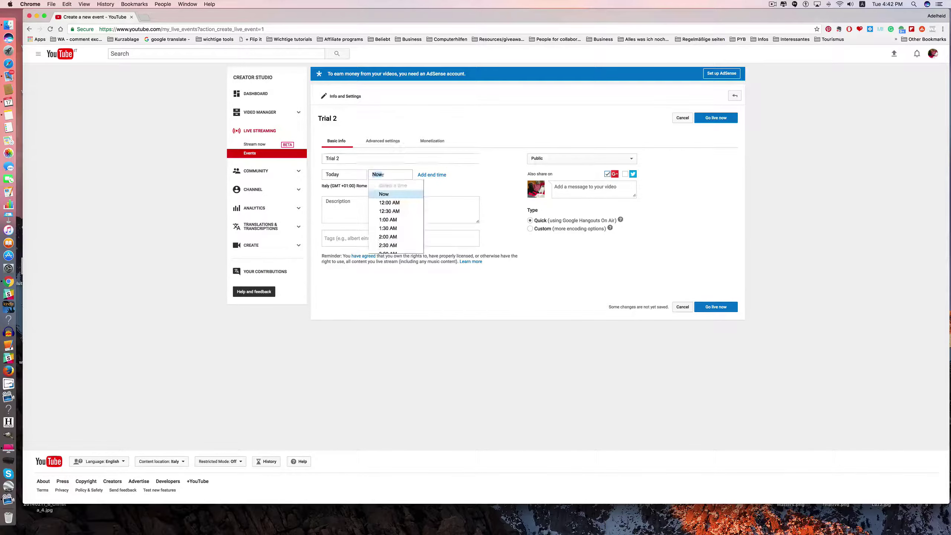
scroll(393, 241, "down", 5)
scroll(393, 241, "down", 2)
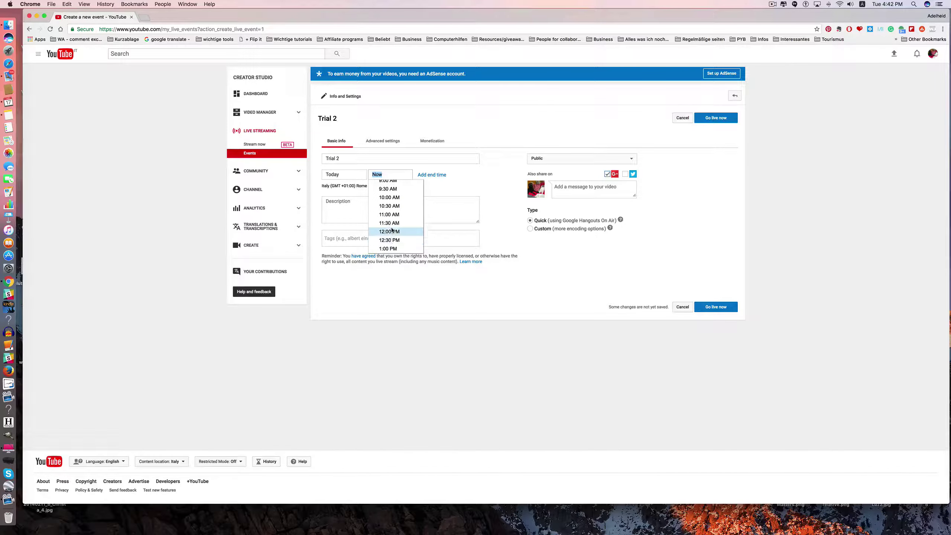
scroll(393, 237, "down", 10)
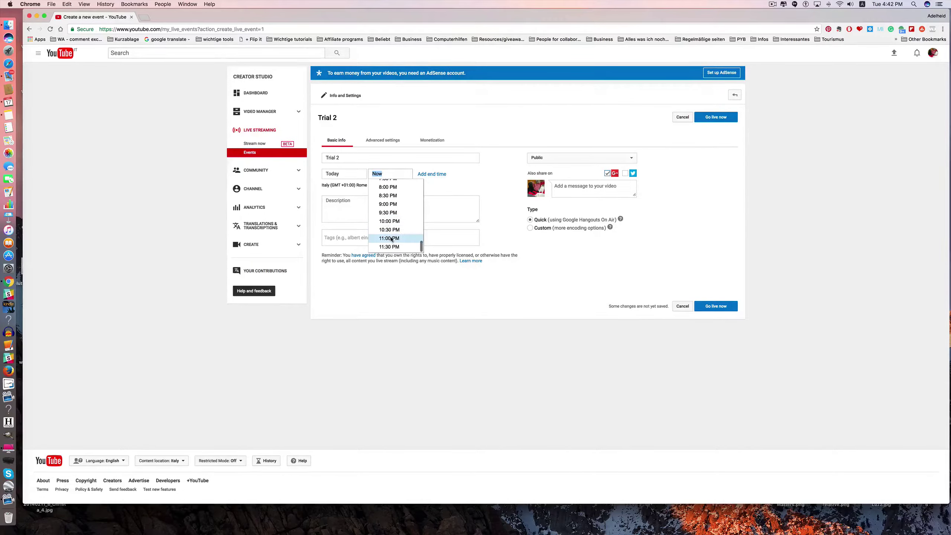
scroll(391, 239, "down", 1)
left_click(389, 229)
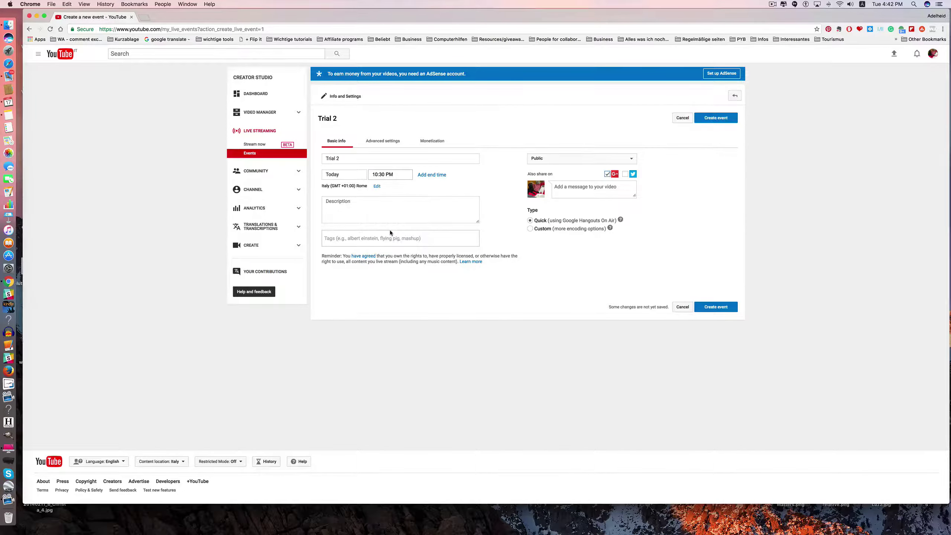
left_click(712, 119)
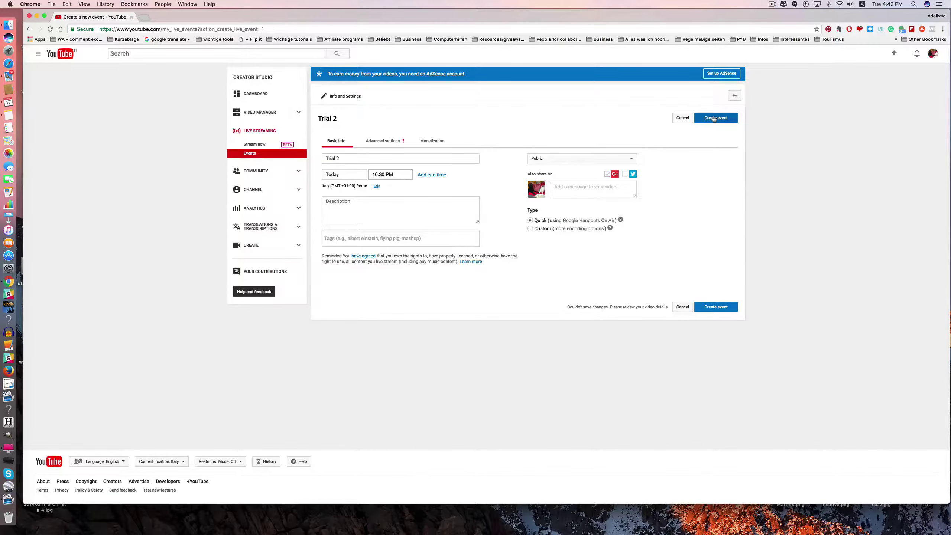
left_click(713, 118)
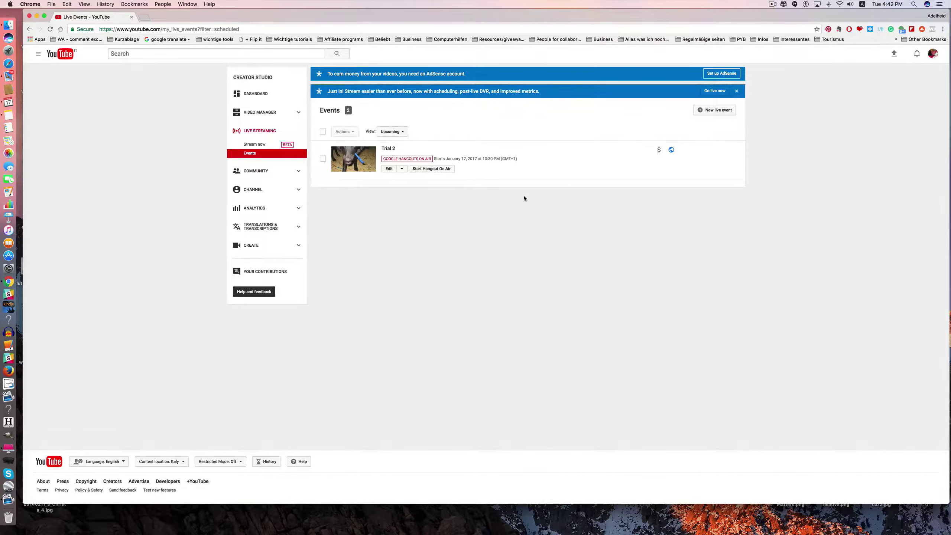
Open the Trial 2 watch page showing its countdown and select its web address.
left_click(389, 148)
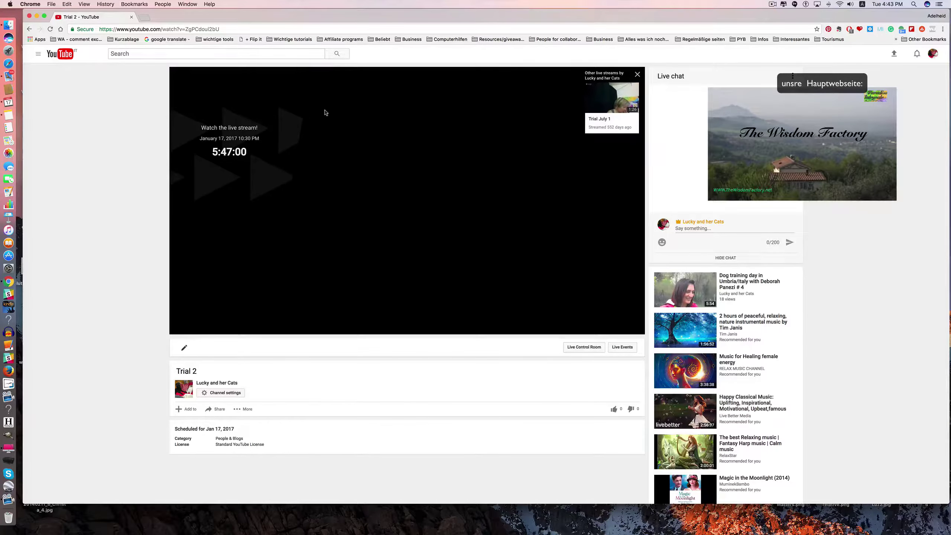
left_click(29, 30)
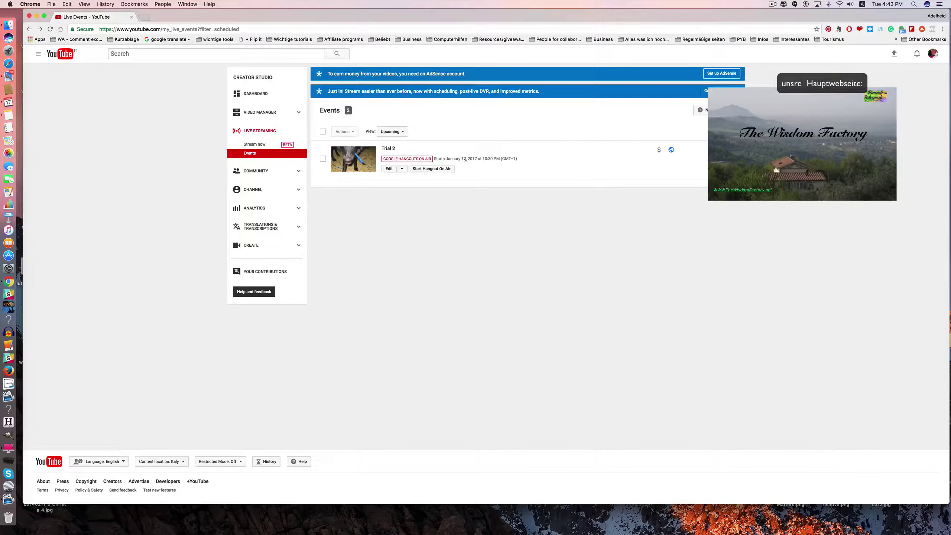
left_click(388, 148)
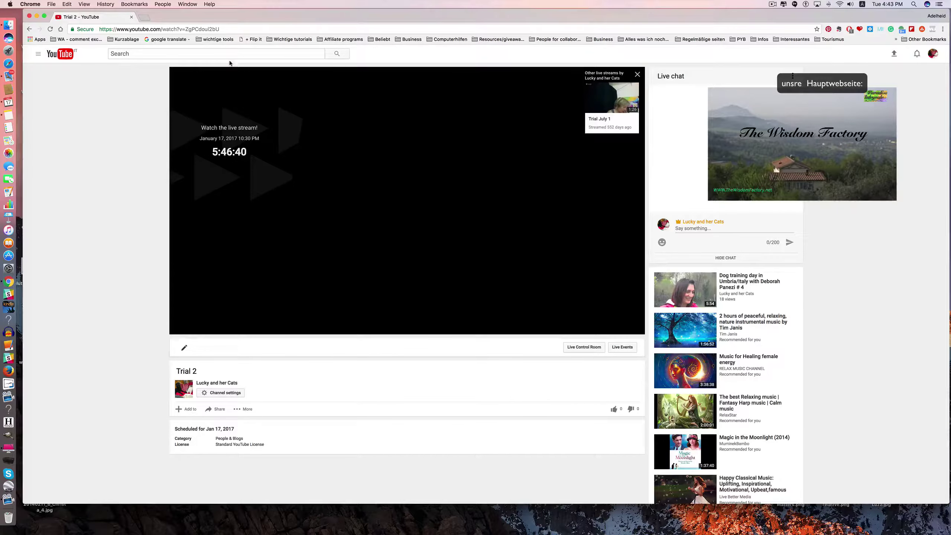
left_click(226, 29)
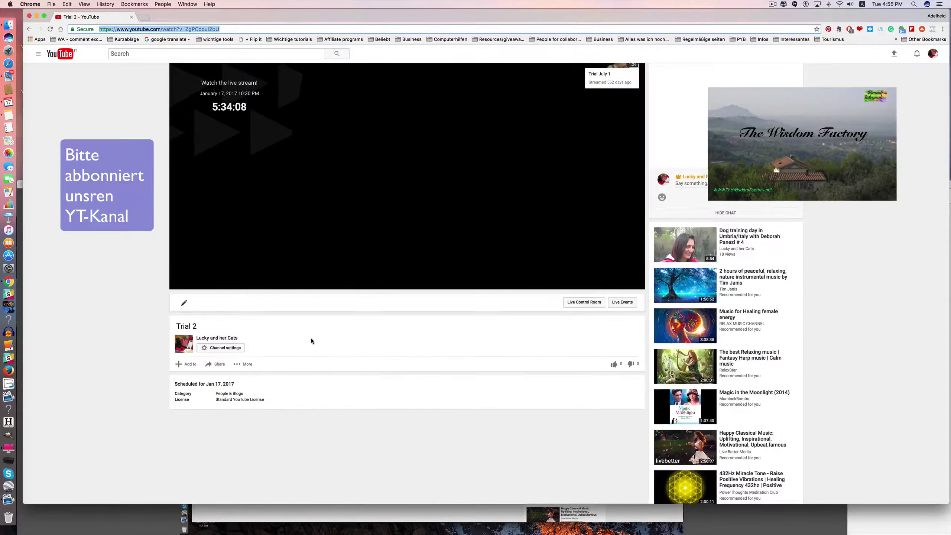
Show Trial 2's iframe embed code from the Share options below the player.
scroll(311, 337, "up", 2)
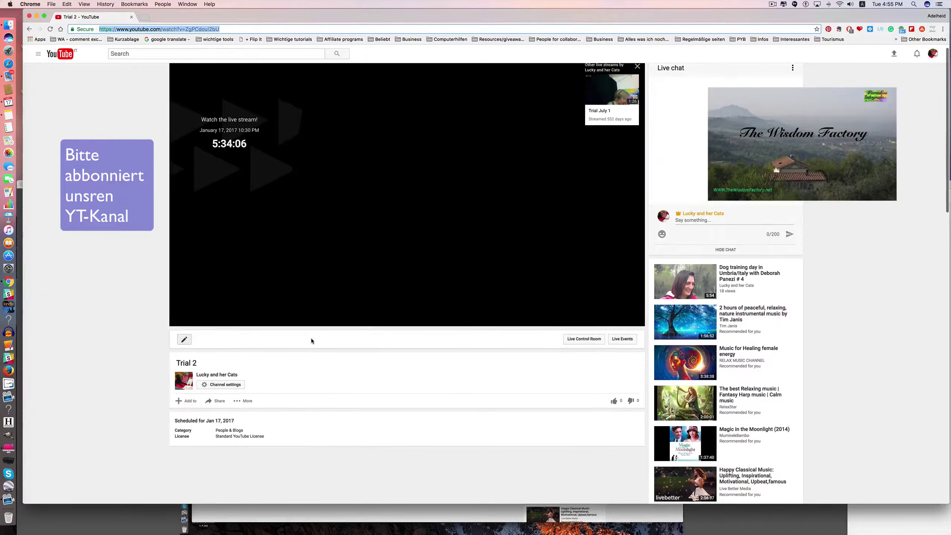
scroll(311, 340, "down", 2)
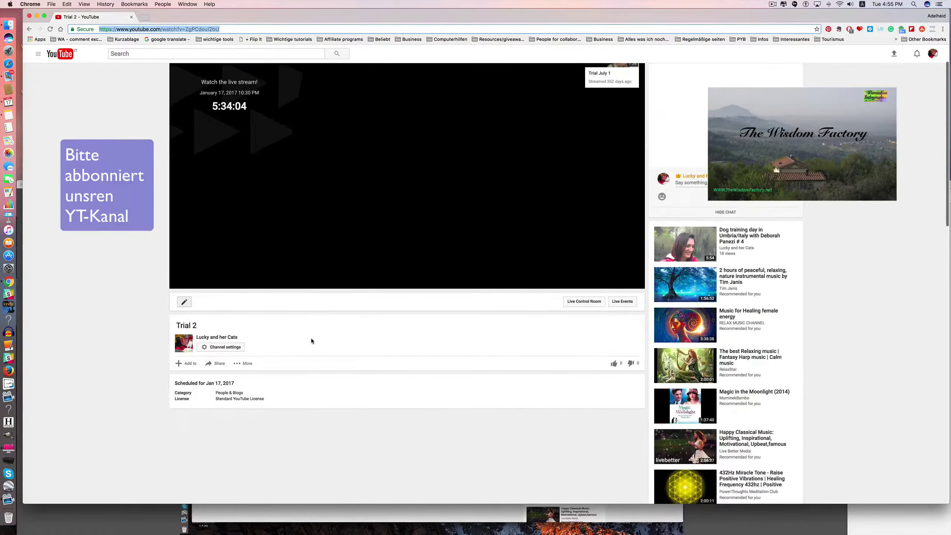
scroll(316, 327, "down", 2)
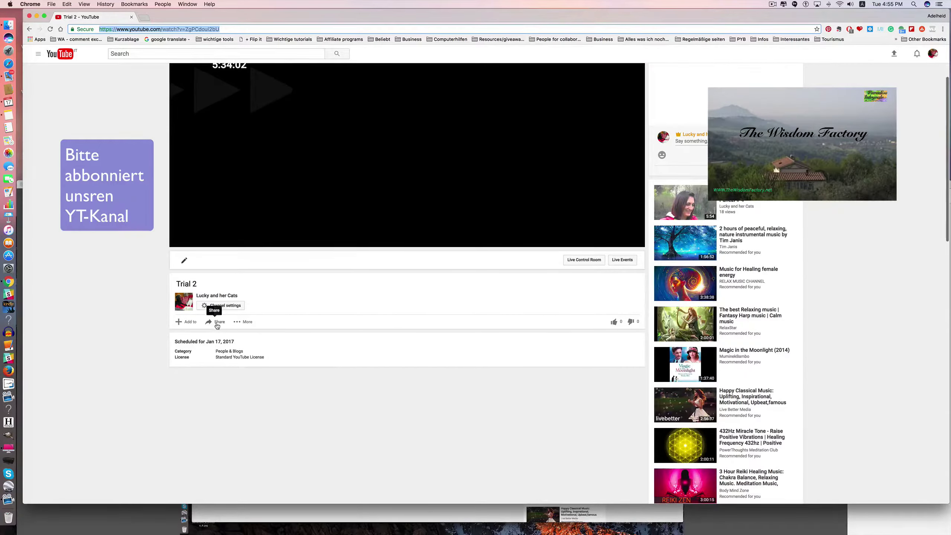
left_click(216, 323)
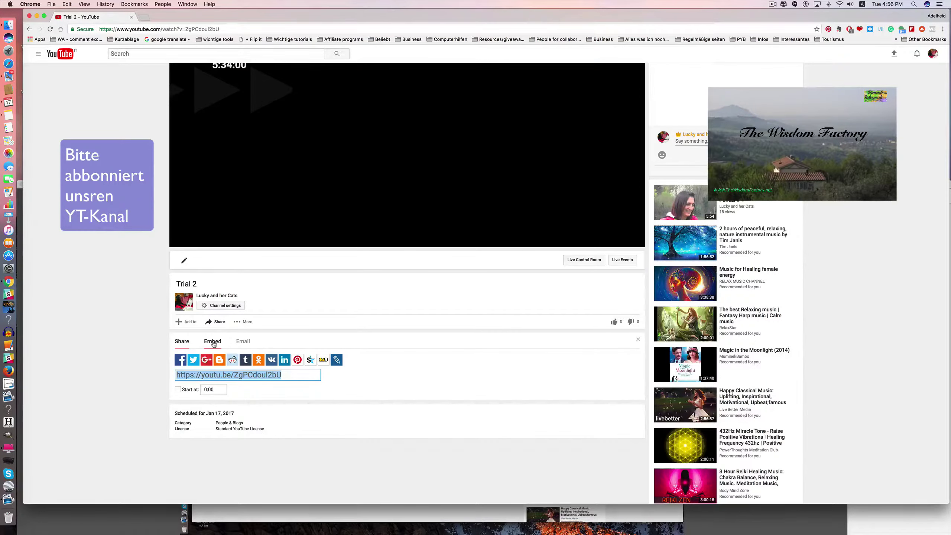
left_click(212, 341)
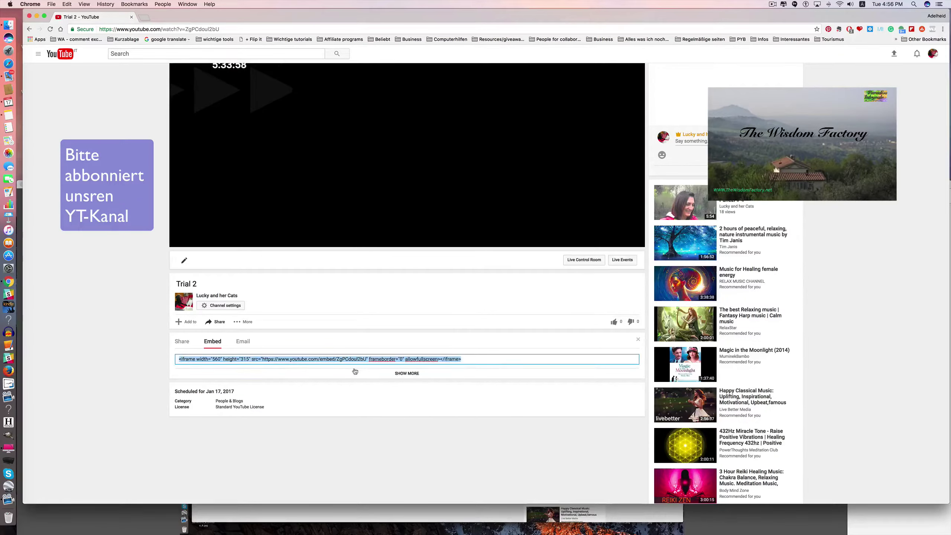